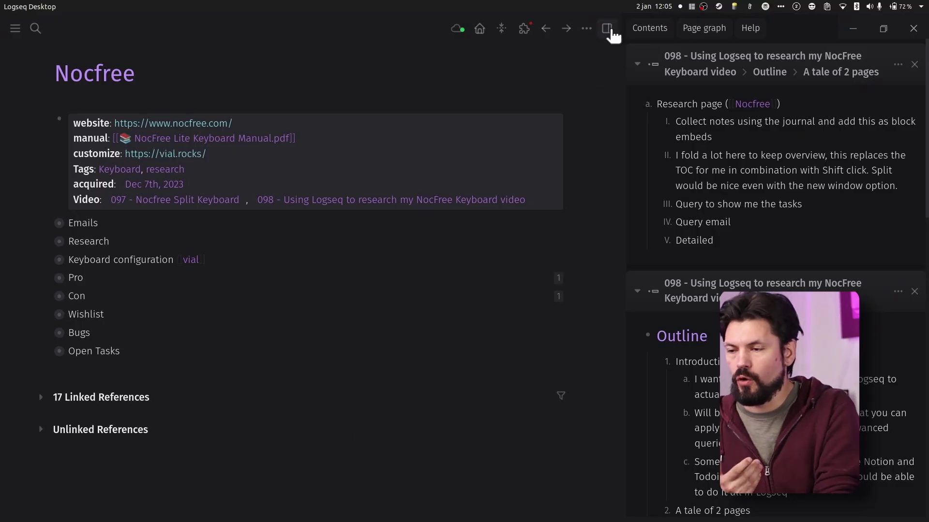
# - Hide the right sidebar so the Nocfree page spans the full window width
pyautogui.click(609, 29)
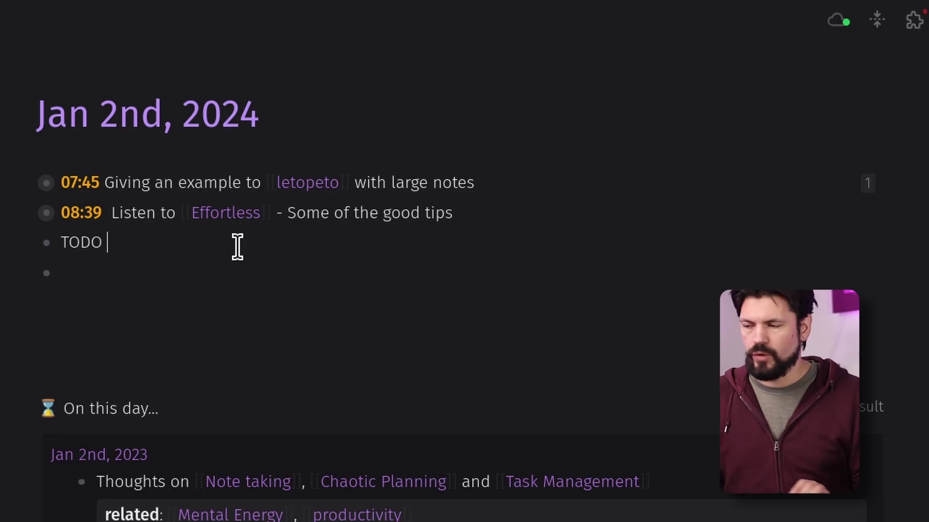
# - Finish the TODO as '[[Nocfree]] Example note, with bright idea', then go to the Nocfree page
pyautogui.write('[[')
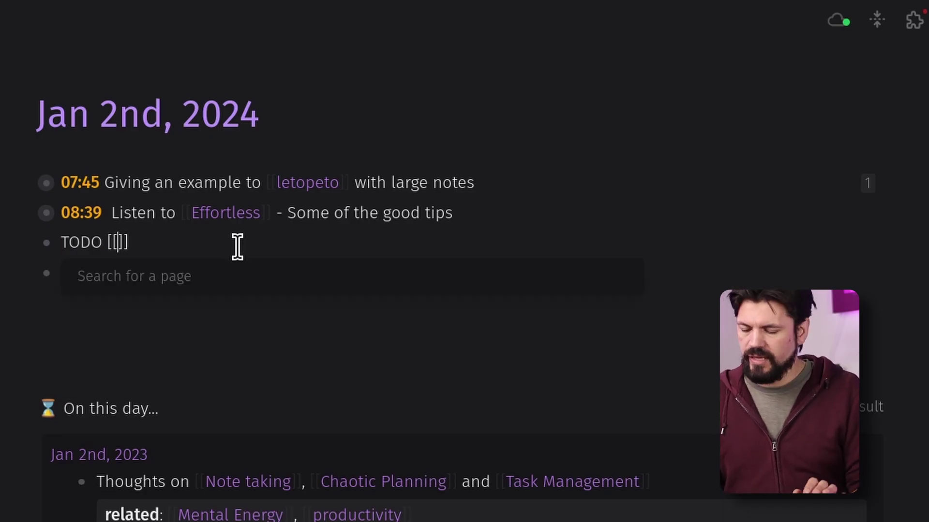
pyautogui.write('nocfree')
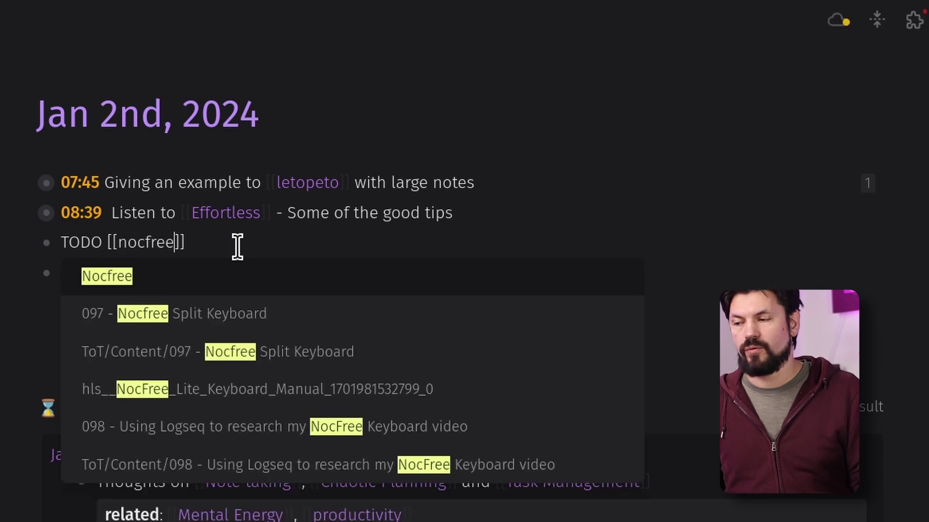
pyautogui.press('Return')
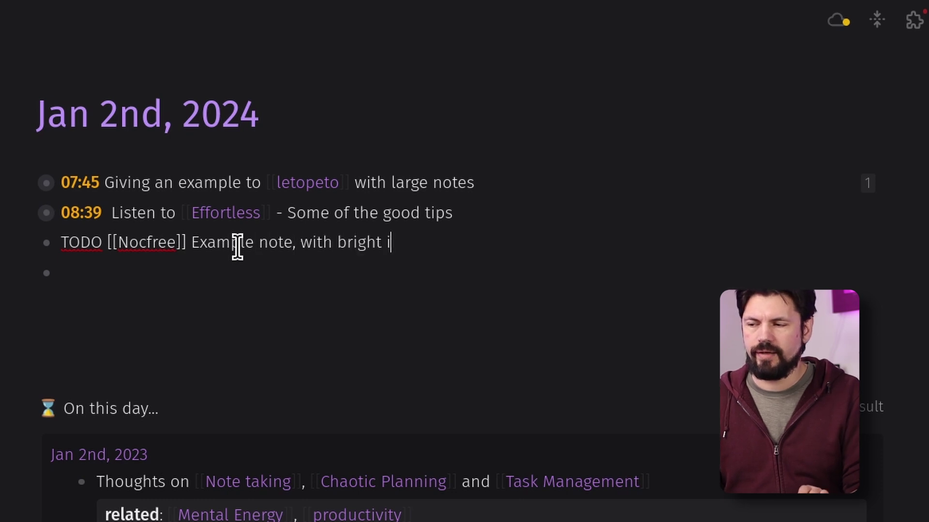
pyautogui.click(251, 280)
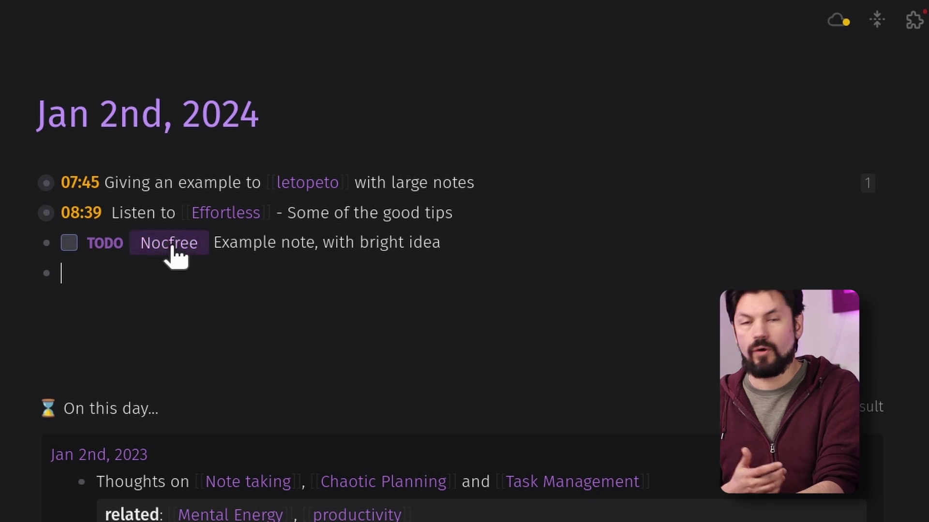
pyautogui.click(177, 243)
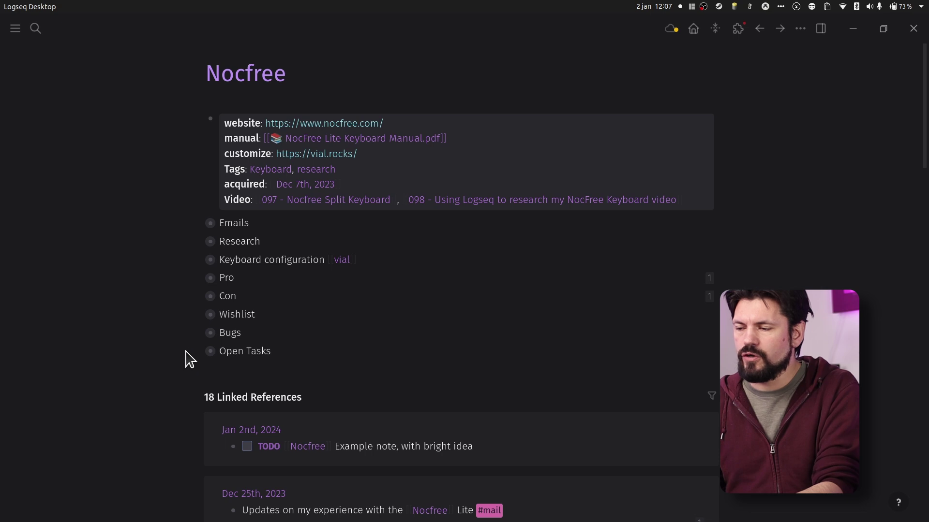
pyautogui.click(199, 351)
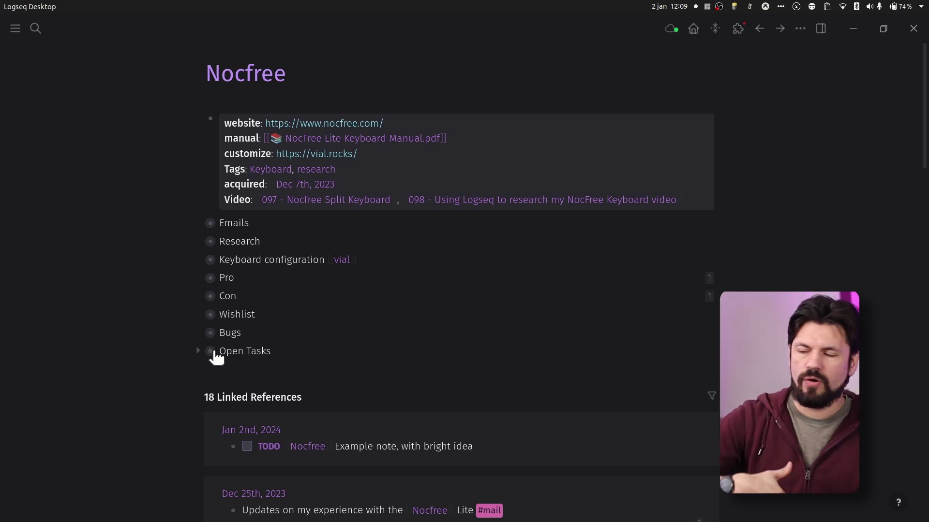
pyautogui.click(210, 242)
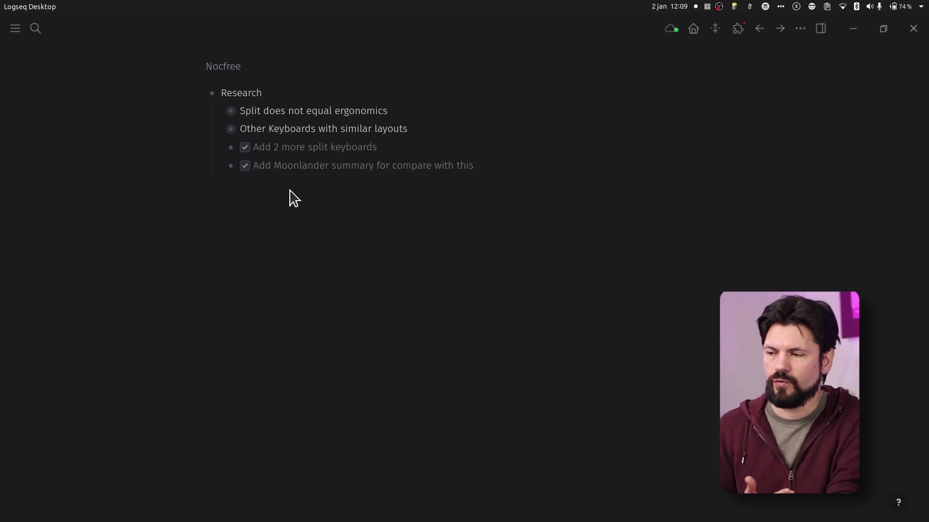
pyautogui.hotkey('ctrl', '[')
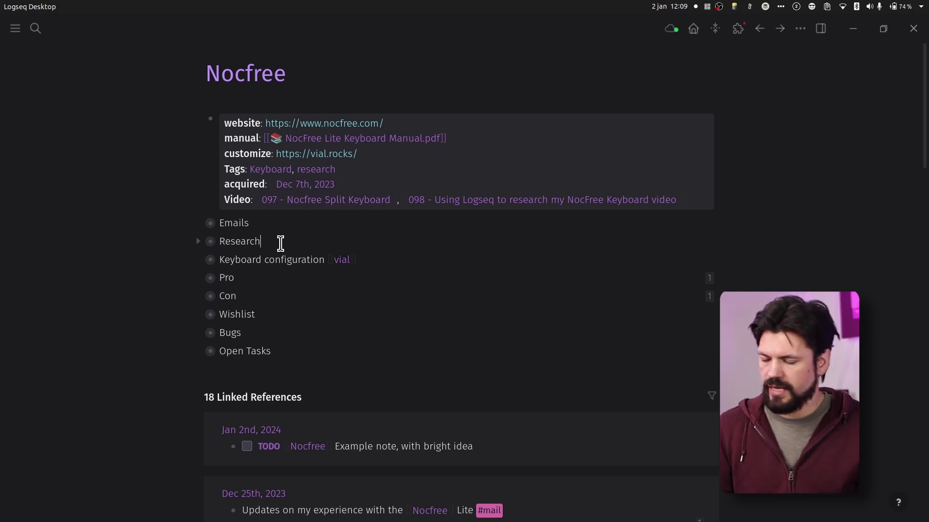
pyautogui.press('Down')
pyautogui.hotkey('ctrl', '.')
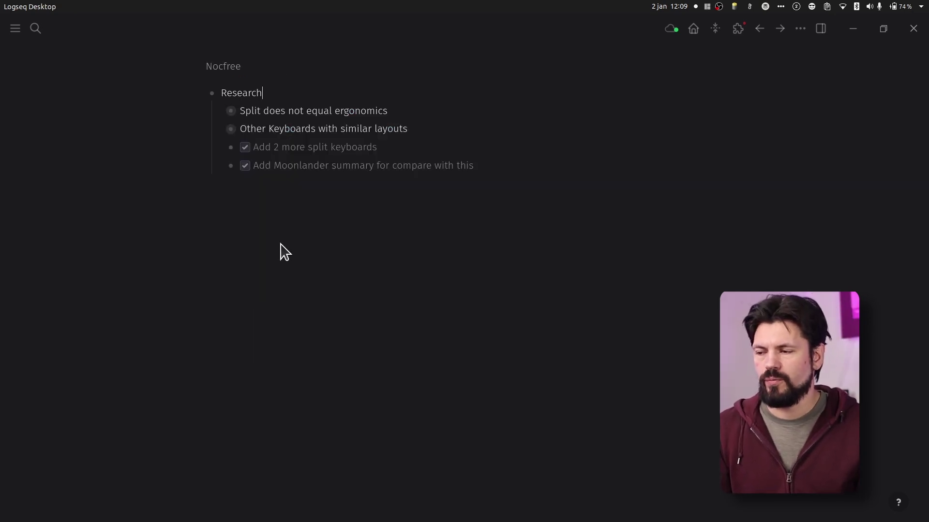
pyautogui.hotkey('ctrl', ',')
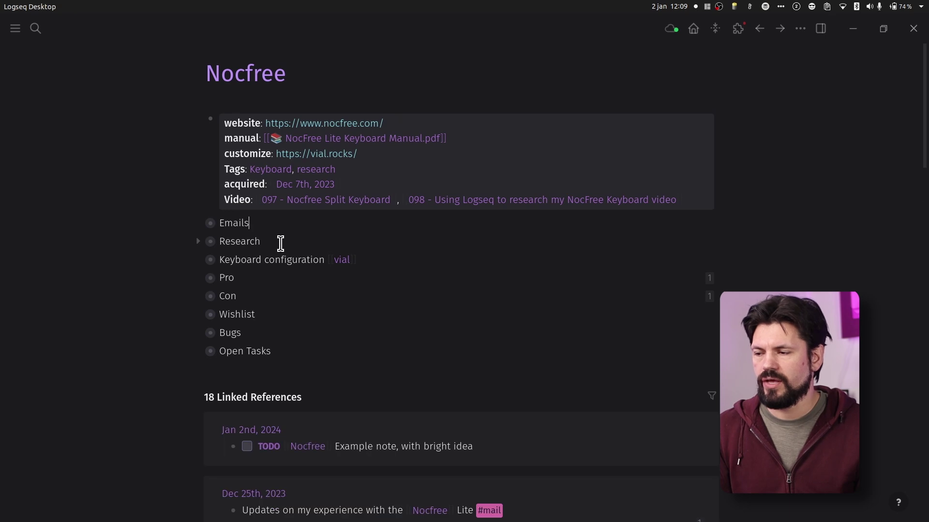
pyautogui.press('Down')
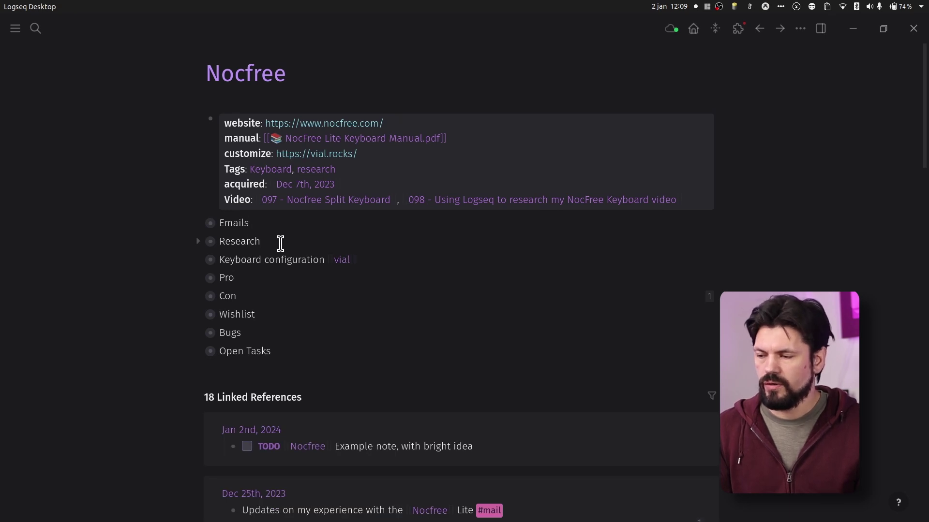
pyautogui.hotkey('ctrl', '.')
pyautogui.hotkey('ctrl', ',')
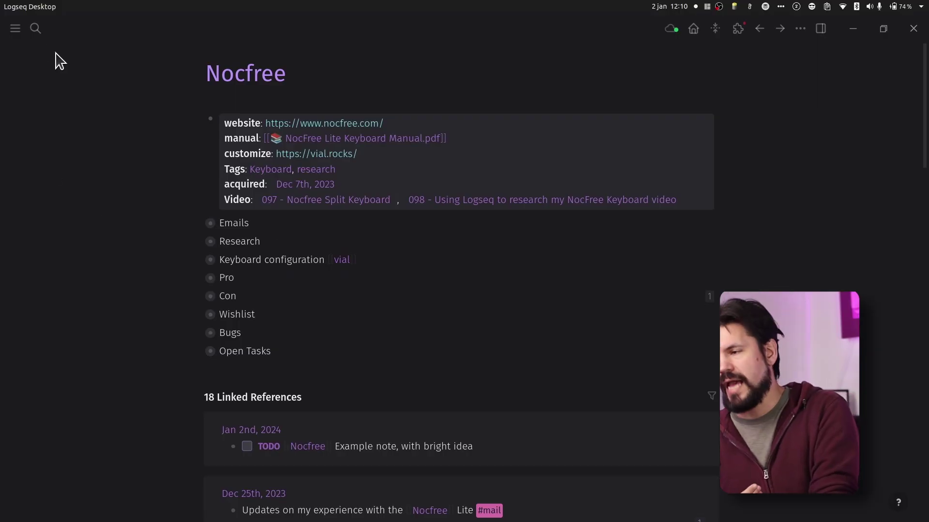
# - Open the left navigation panel, view the graph list without switching, then hide the panel
pyautogui.click(16, 30)
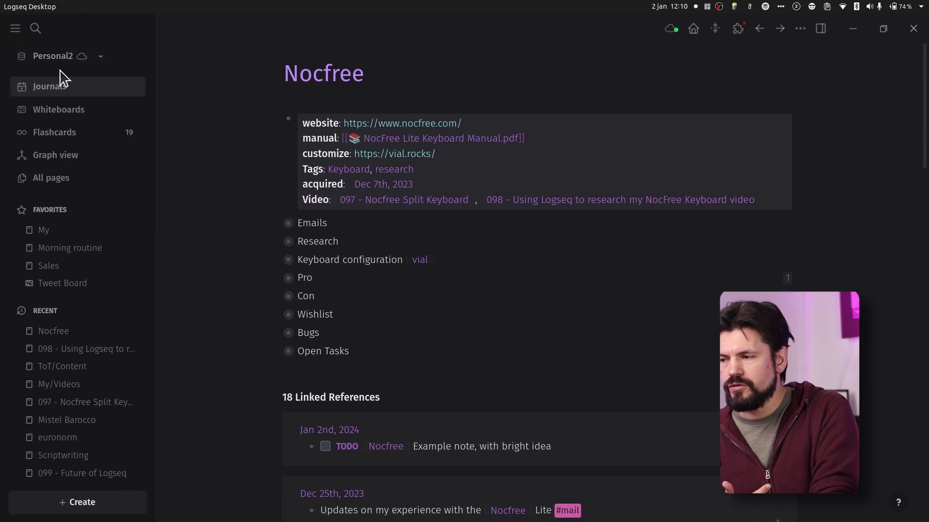
pyautogui.click(98, 64)
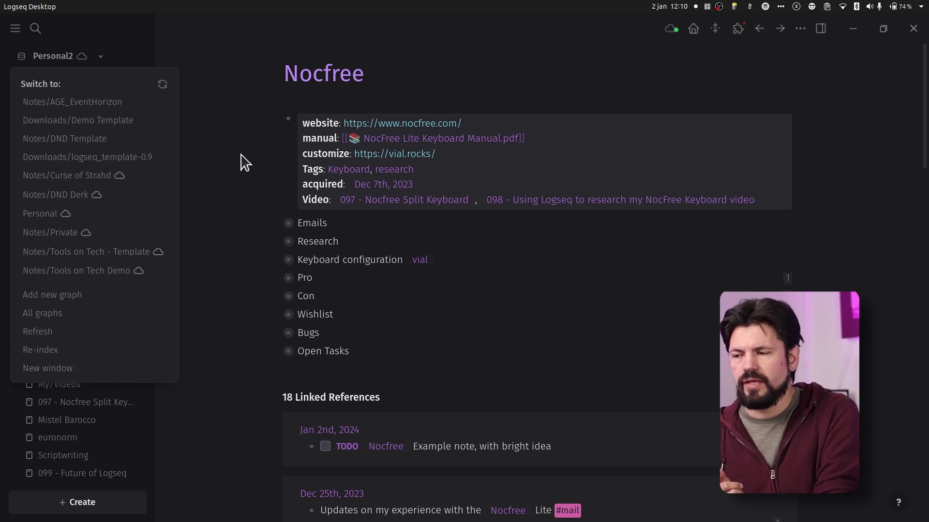
pyautogui.click(234, 271)
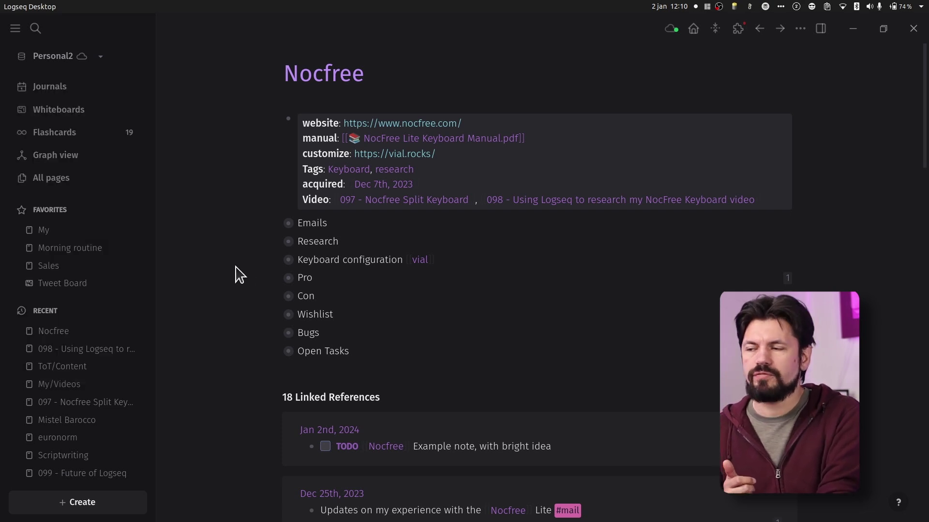
pyautogui.click(15, 28)
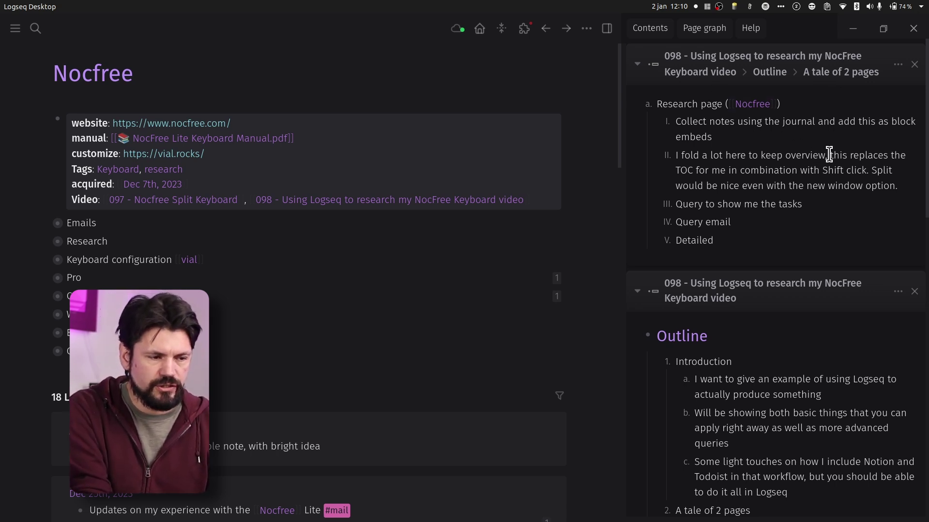
pyautogui.scroll(-10, 823, 339)
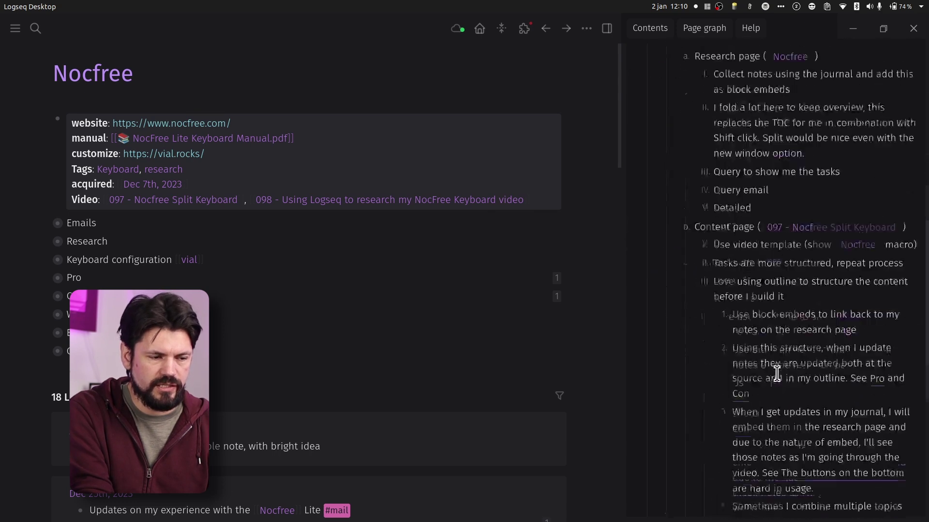
pyautogui.scroll(12, 777, 372)
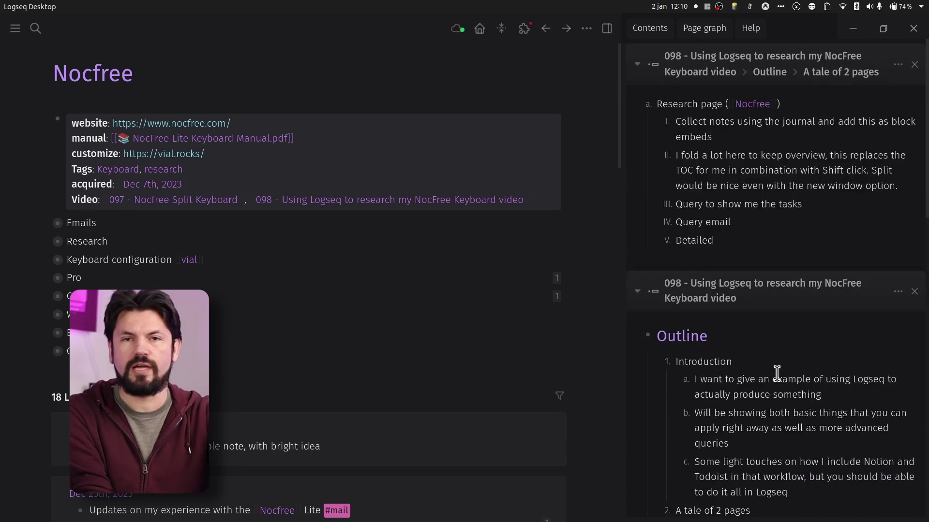
pyautogui.click(914, 66)
pyautogui.scroll(-7, 850, 231)
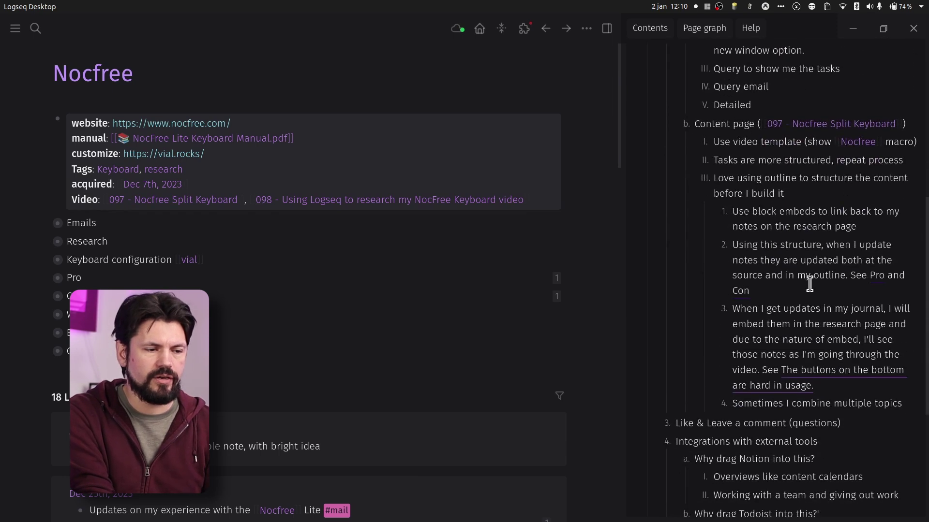
pyautogui.keyDown('shift'); pyautogui.click(667, 424); pyautogui.keyUp('shift')
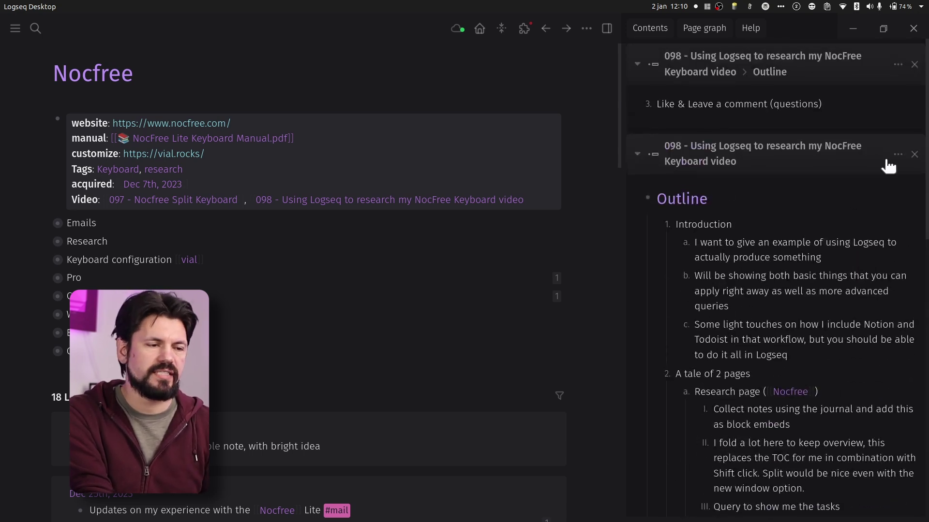
pyautogui.scroll(-7, 809, 293)
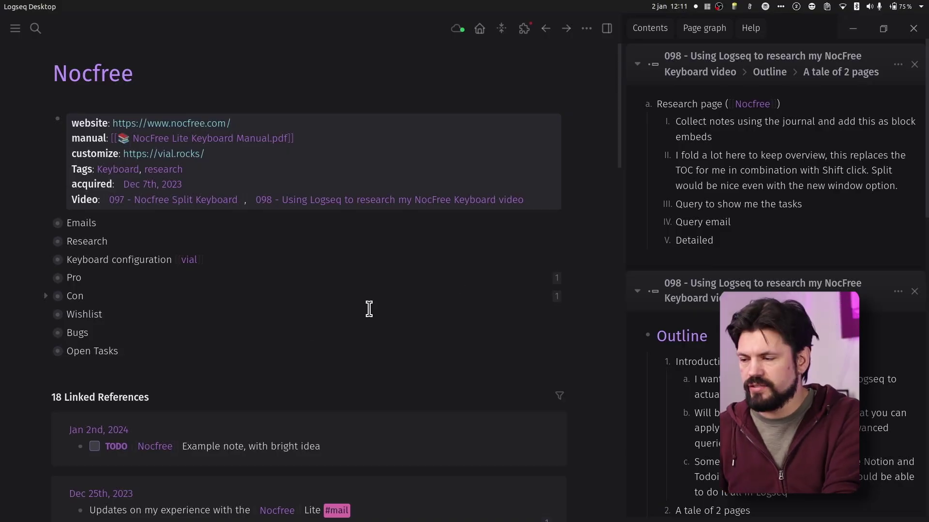
# - Collapse Open Tasks and expand the Emails block to show its mail entries
pyautogui.click(47, 351)
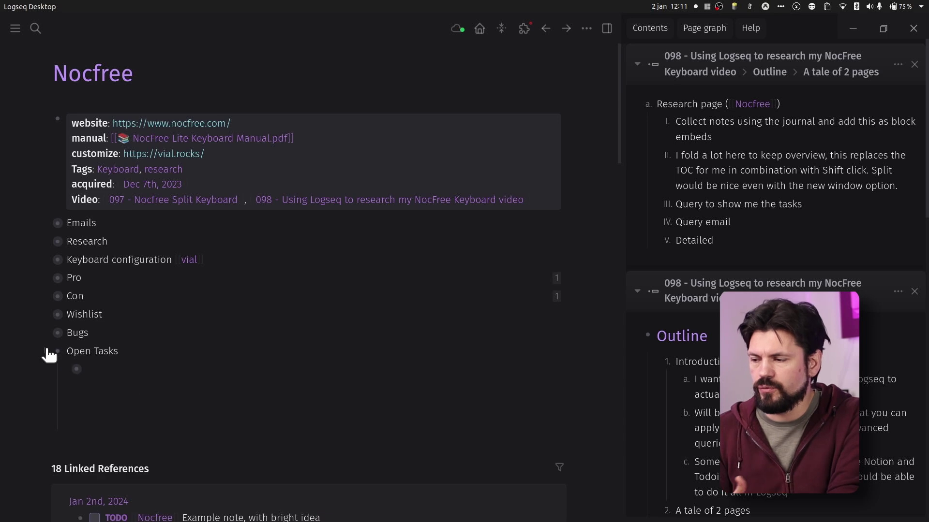
pyautogui.click(49, 352)
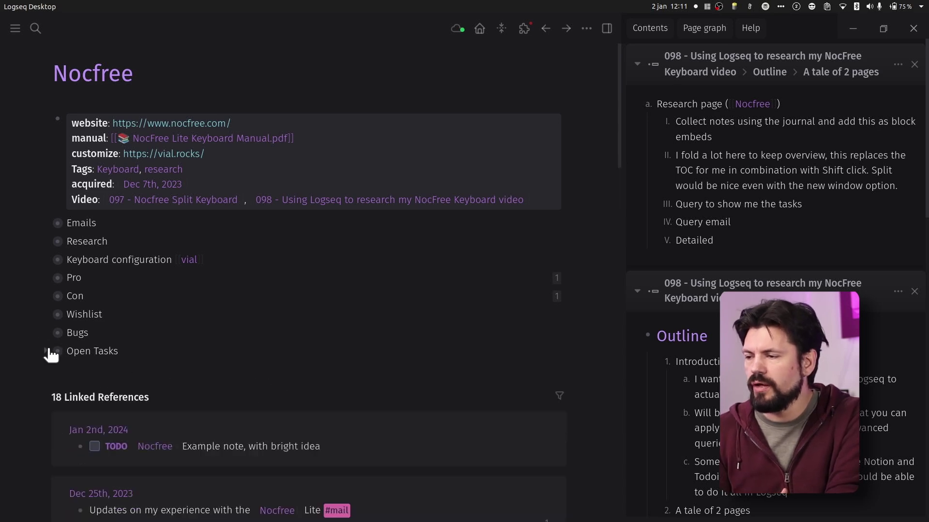
pyautogui.click(49, 224)
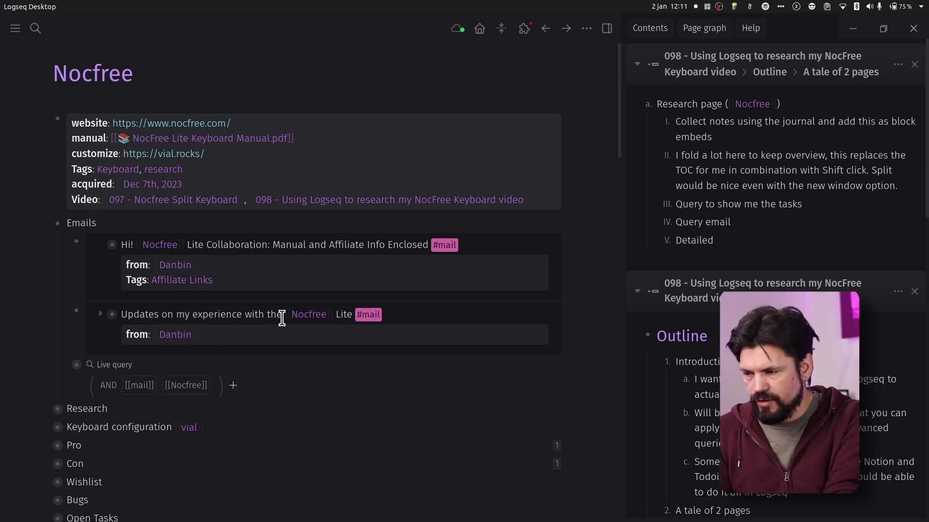
# - Reveal the Emails live query results, scroll through them, then hide them again
pyautogui.moveTo(371, 316)
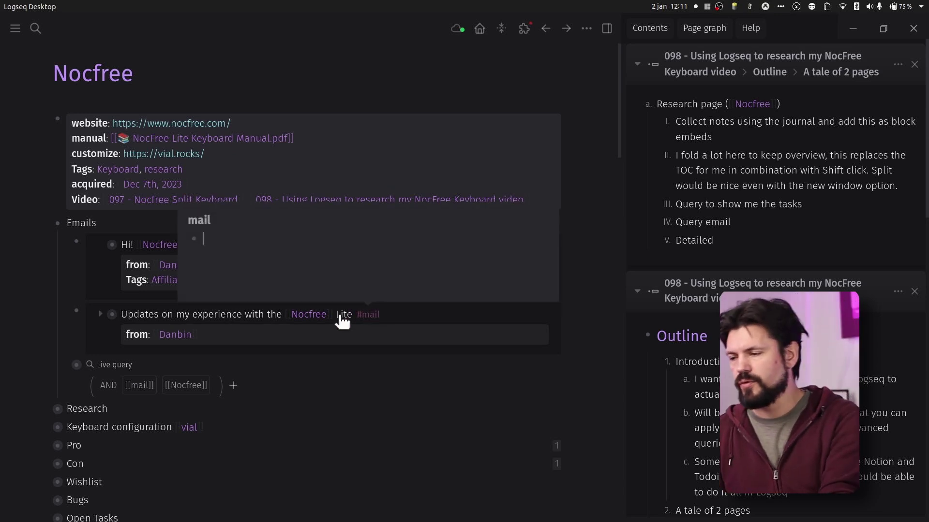
pyautogui.click(67, 369)
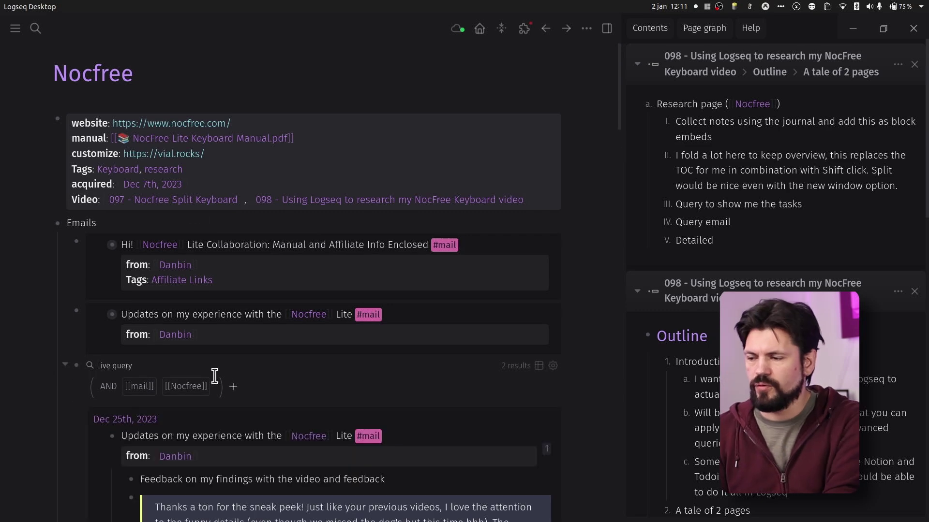
pyautogui.scroll(-15, 215, 380)
pyautogui.scroll(-5, 217, 380)
pyautogui.scroll(20, 215, 376)
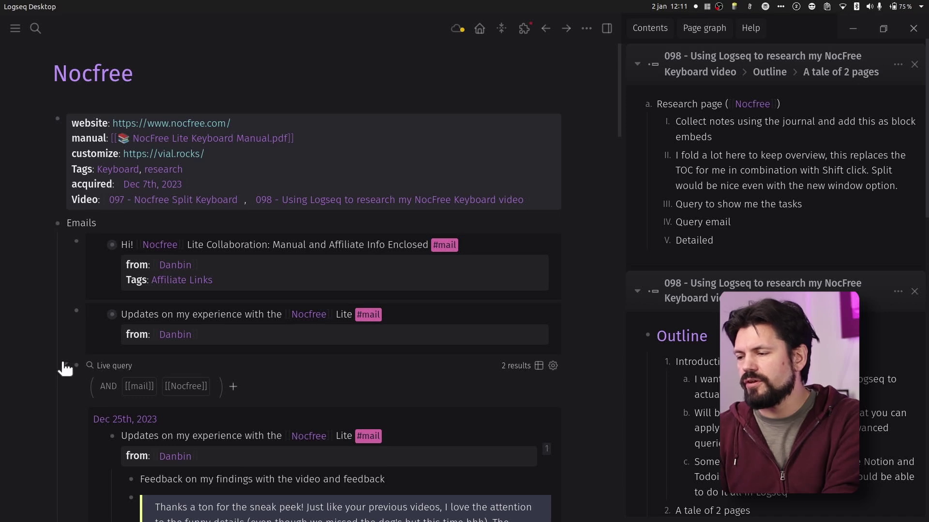
pyautogui.click(65, 370)
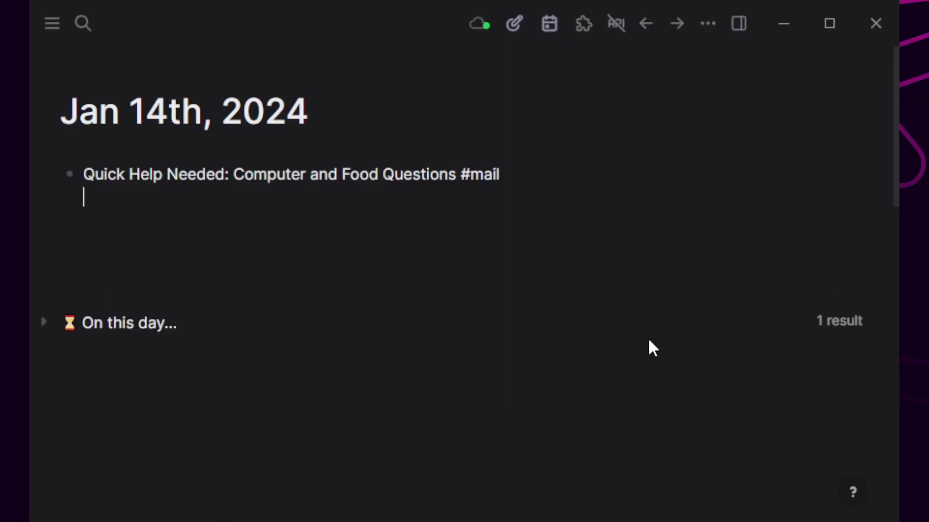
# - Add a From:: property linking the sender's page and paste the email body with signature
pyautogui.write('From:: BV')
pyautogui.press('BackSpace')
pyautogui.press('BackSpace')
pyautogui.press('BackSpace')
pyautogui.press('BackSpace')
pyautogui.write('[[Bob the cat')
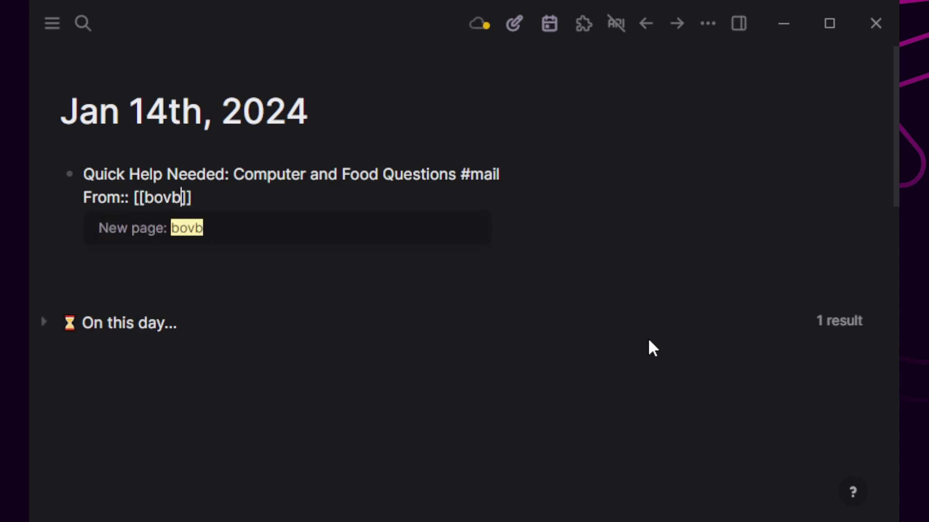
pyautogui.press('Return')
pyautogui.write("Hey Tools on Tech, Hope you're doing well. Quick favor—I've got a software glitch and a slow computer. Any chance you can help me out? Let me know when you've got a moment. Also, any idea when the food delivery is arriving? I'm starving! Thanks a bunch! Bob the Cat")
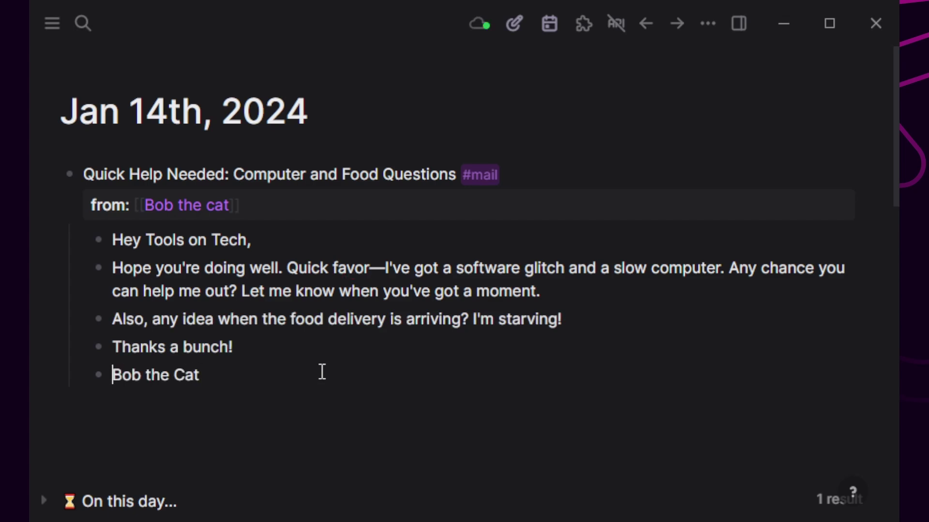
pyautogui.press('BackSpace')
pyautogui.hotkey('shift', 'Return')
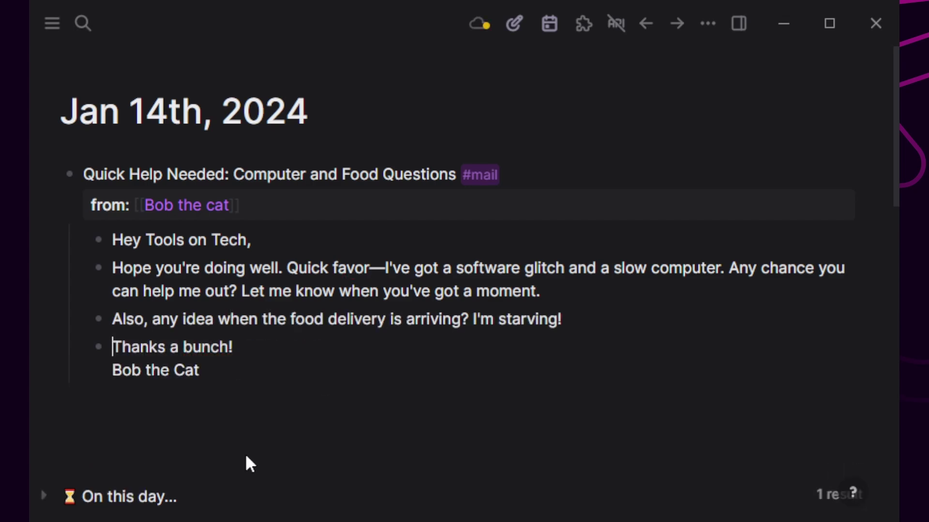
# - Under the food question, add bold reply 'Food is at 16:00 like every day' and 'TODO Provide food'
pyautogui.click(630, 311)
pyautogui.press('Return')
pyautogui.press('Tab')
pyautogui.hotkey('ctrl', 'b')
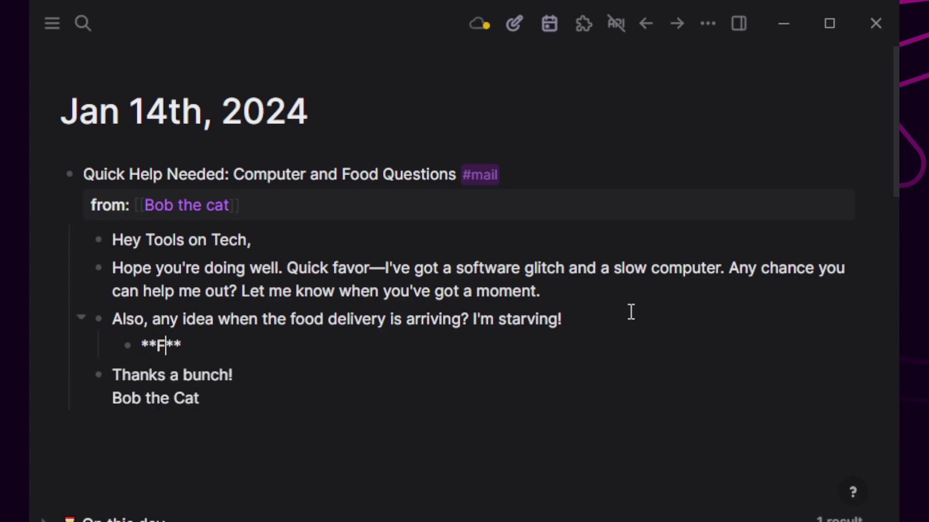
pyautogui.write('Food is at 16:00 like every day')
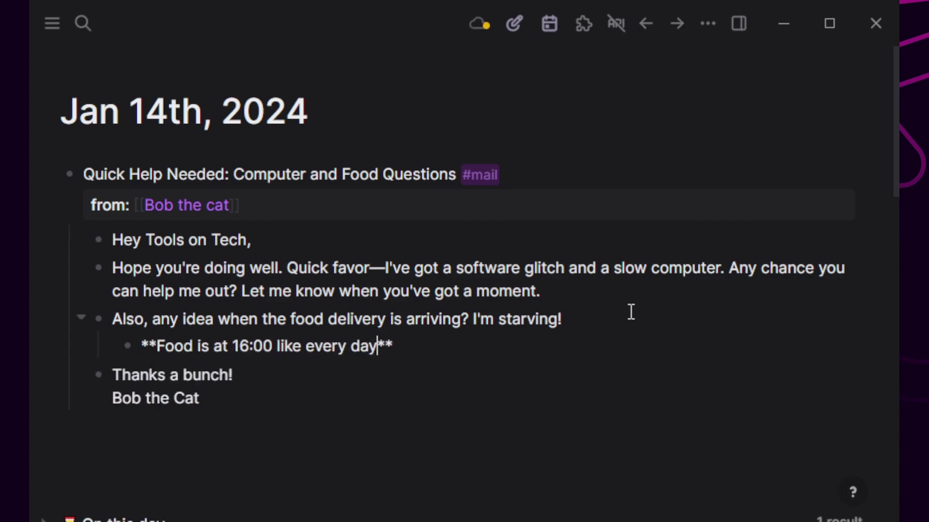
pyautogui.press('Return')
pyautogui.write('TODO Provide food')
# - Under the help request, add bold reply 'Probably installed that bird watching game again' and 'TODO Install bigger videocard for 4k bird graphics'
pyautogui.click(598, 291)
pyautogui.press('Return')
pyautogui.press('Tab')
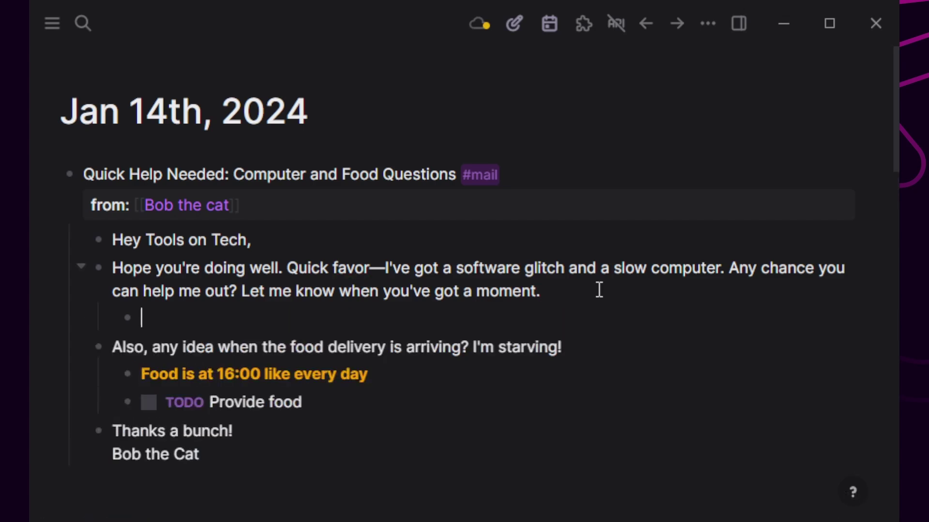
pyautogui.hotkey('ctrl', 'b')
pyautogui.write('Probably installed that b')
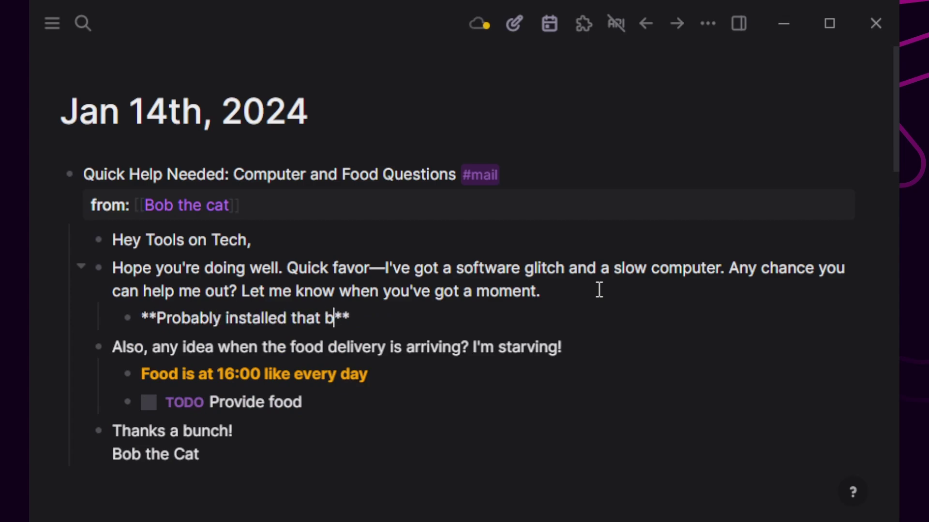
pyautogui.write('ird watching game again')
pyautogui.press('Return')
pyautogui.write('TODO Install bigger')
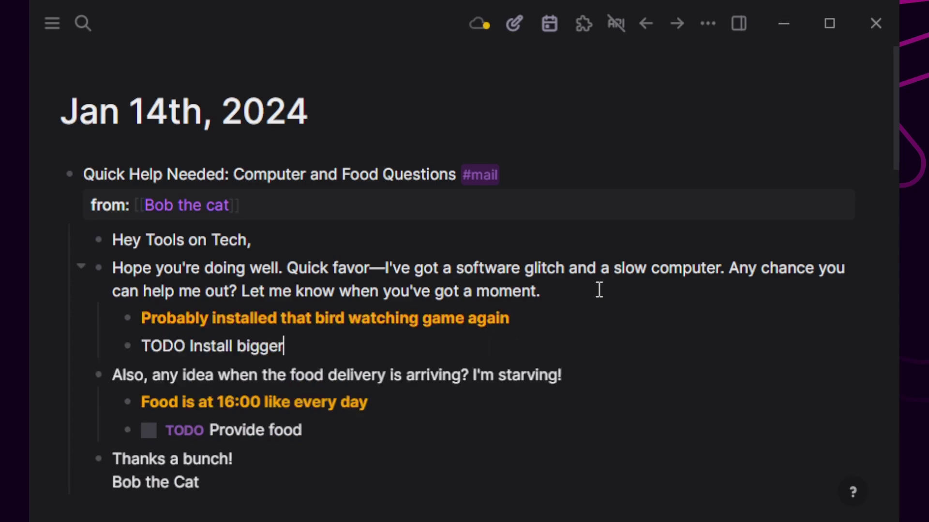
pyautogui.write(' videocard for 4k bird graphics')
pyautogui.press('Down')
pyautogui.press('Down')
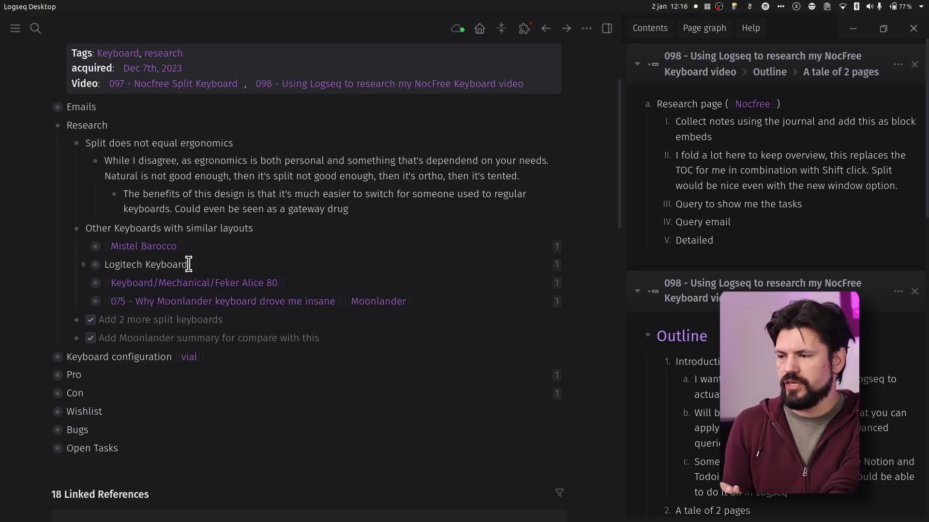
pyautogui.scroll(-2, 189, 264)
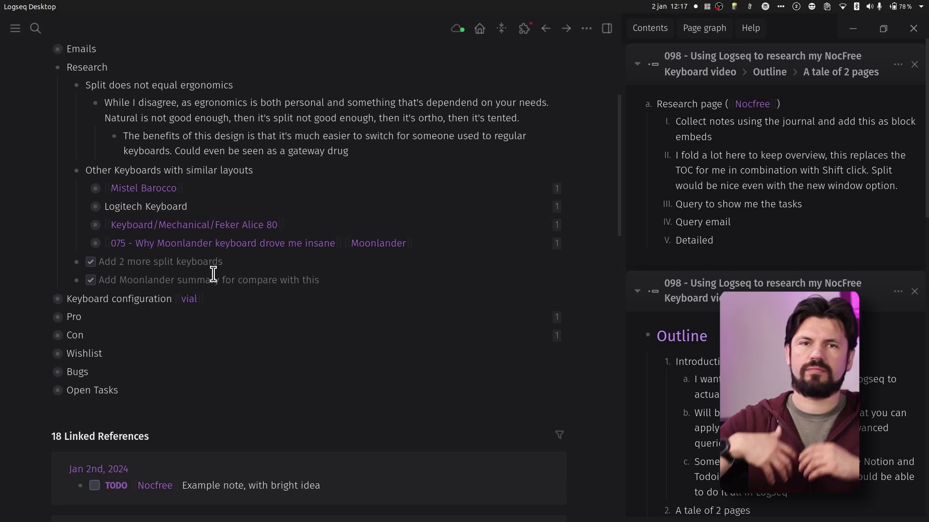
pyautogui.scroll(1, 213, 278)
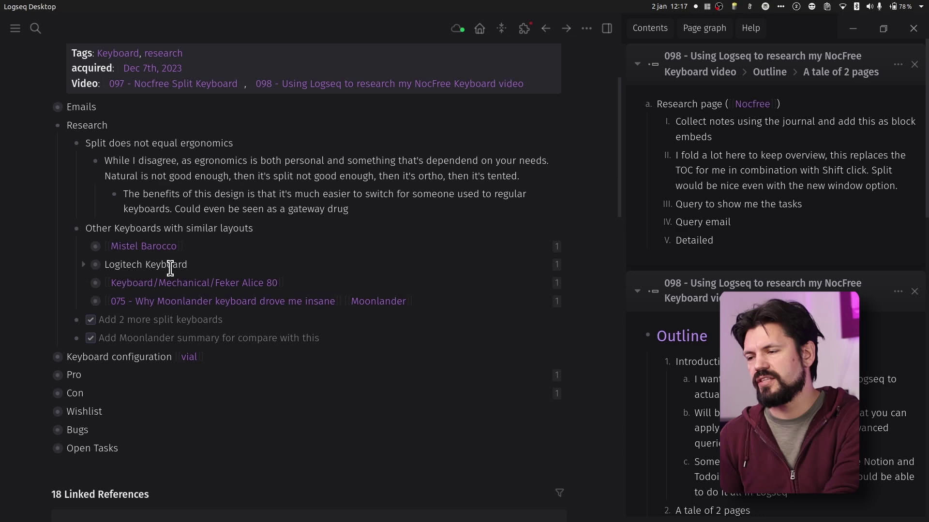
pyautogui.moveTo(170, 253)
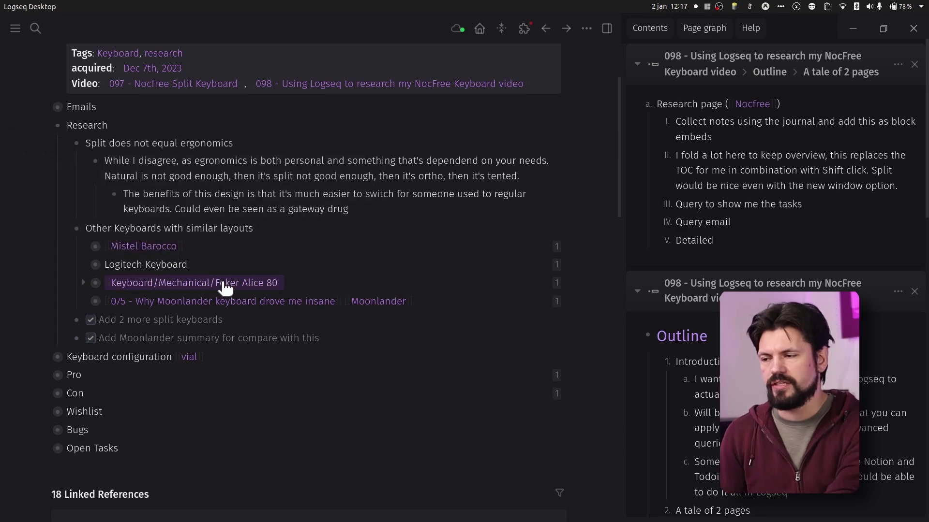
pyautogui.moveTo(225, 288)
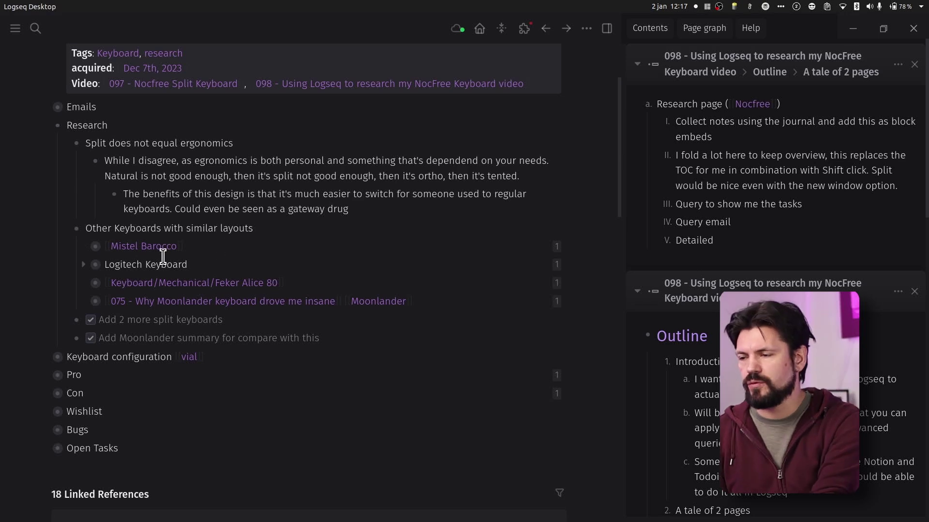
# - Expand the Mistel Barocco entry's notes and visit its linked page
pyautogui.click(85, 247)
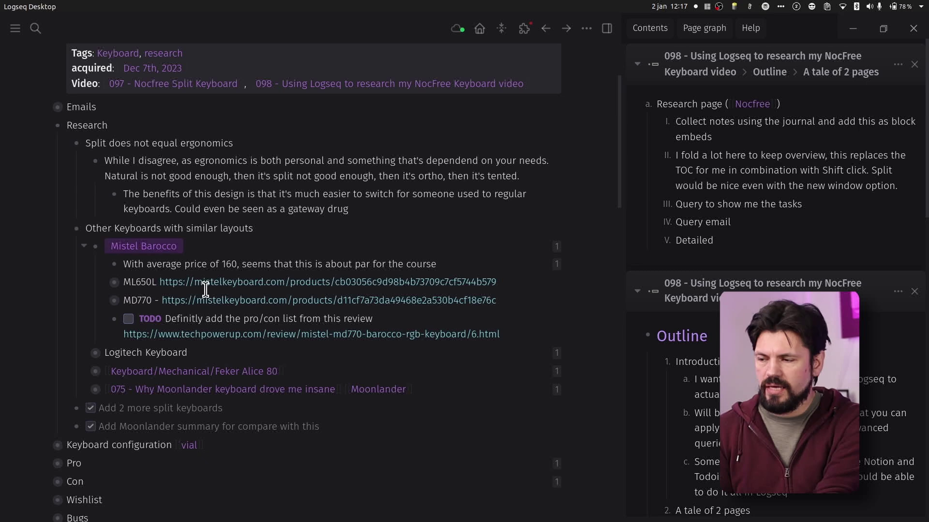
pyautogui.click(156, 247)
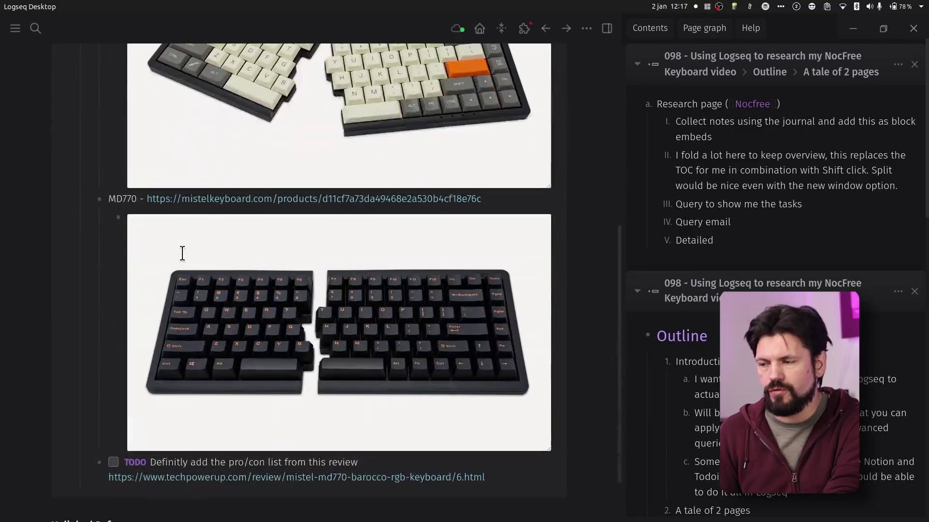
pyautogui.scroll(6, 182, 254)
pyautogui.scroll(2, 183, 253)
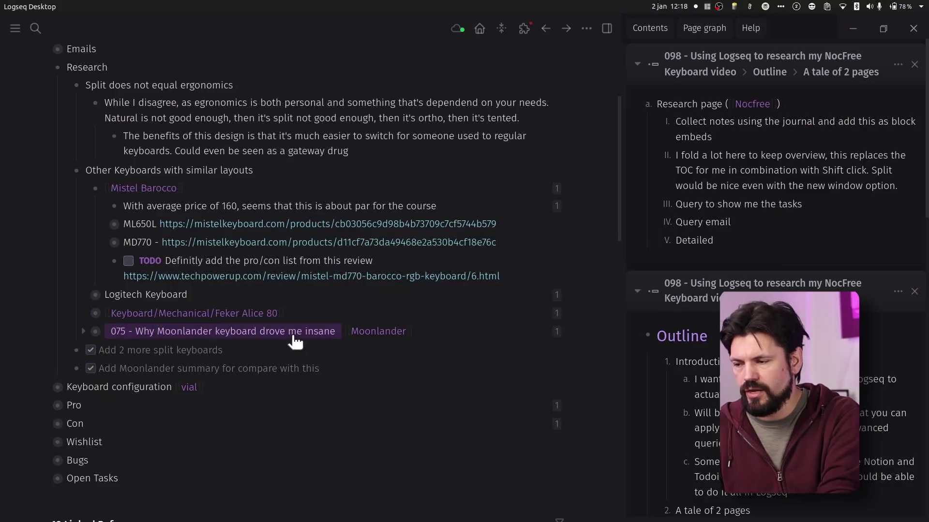
# - Zoom into the Moonlander video block and toggle the right sidebar with T R
pyautogui.click(94, 331)
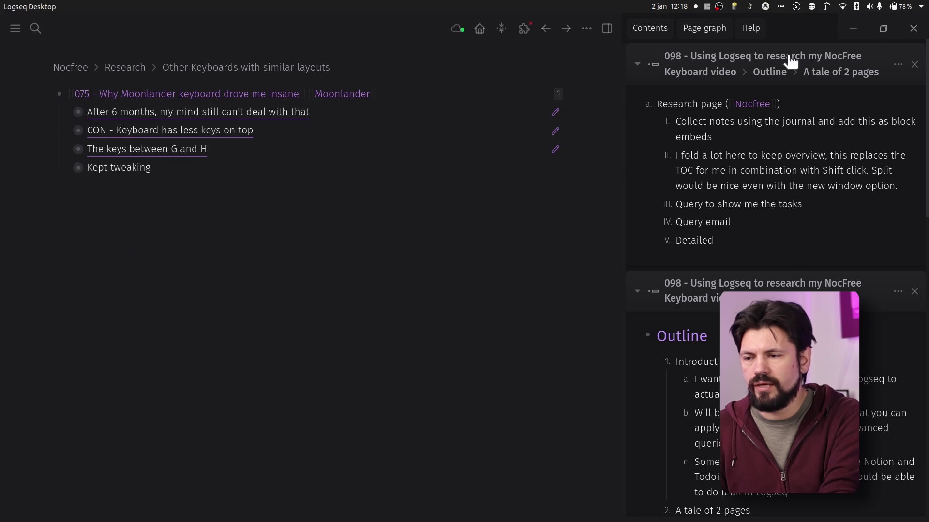
pyautogui.press('t')
pyautogui.press('r')
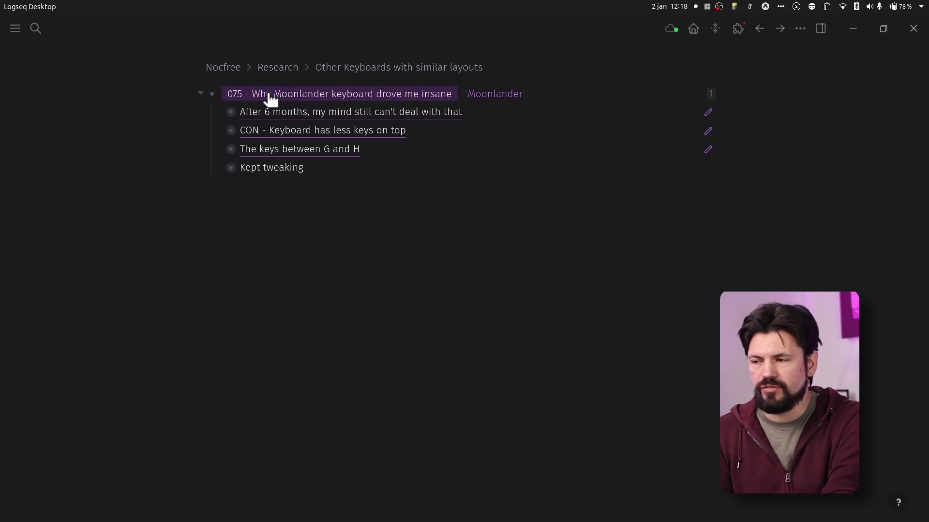
pyautogui.moveTo(324, 96)
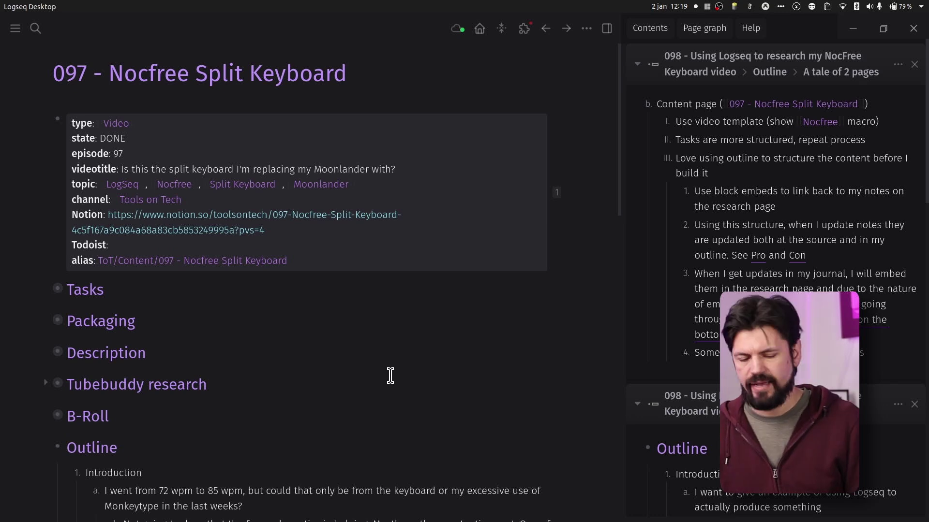
pyautogui.hotkey('ctrl', 'k')
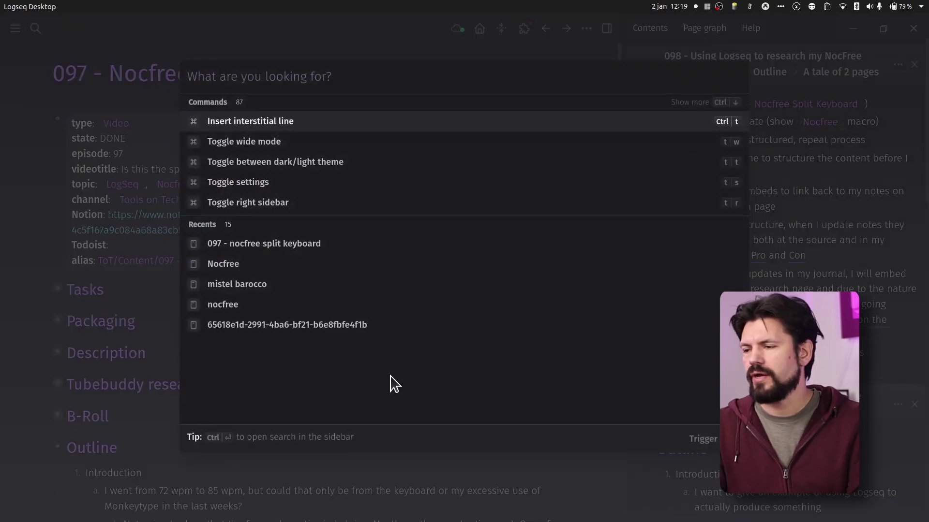
pyautogui.write('templ vi')
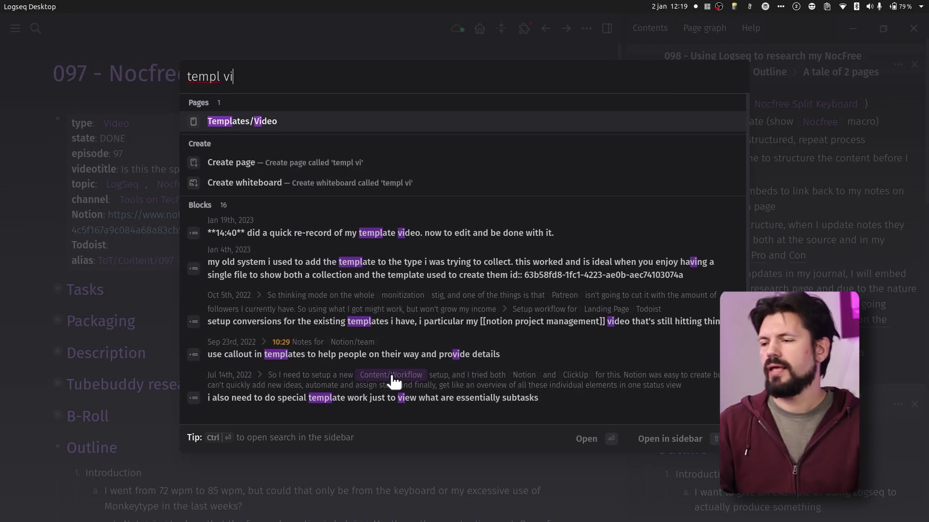
pyautogui.press('Return')
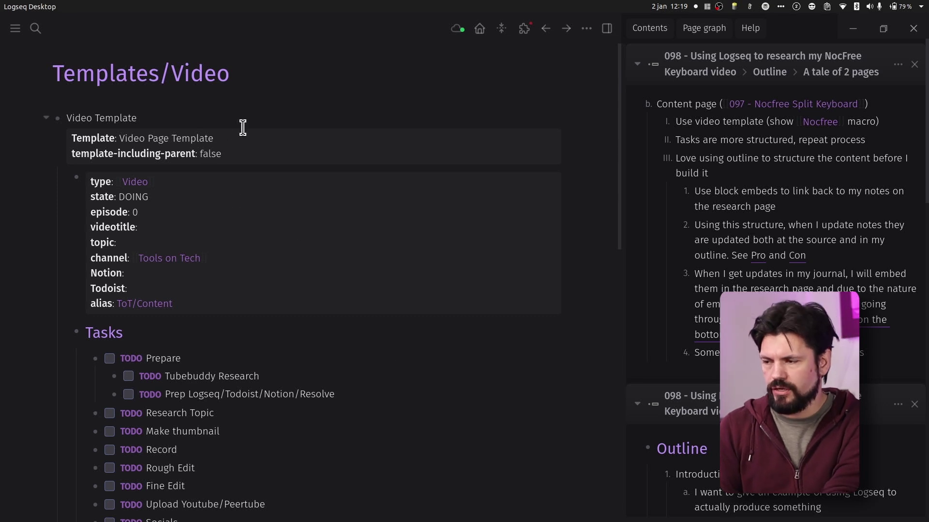
pyautogui.scroll(-10, 282, 169)
pyautogui.scroll(10, 282, 170)
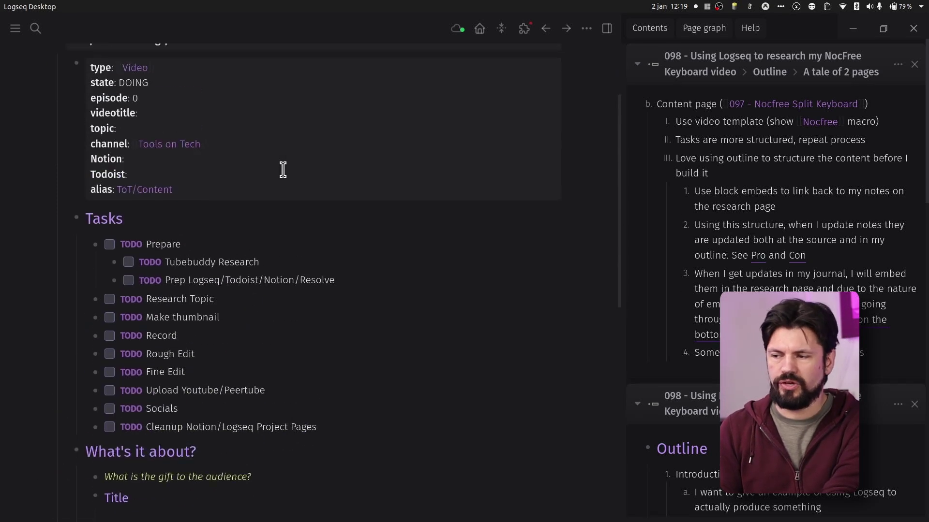
pyautogui.click(555, 38)
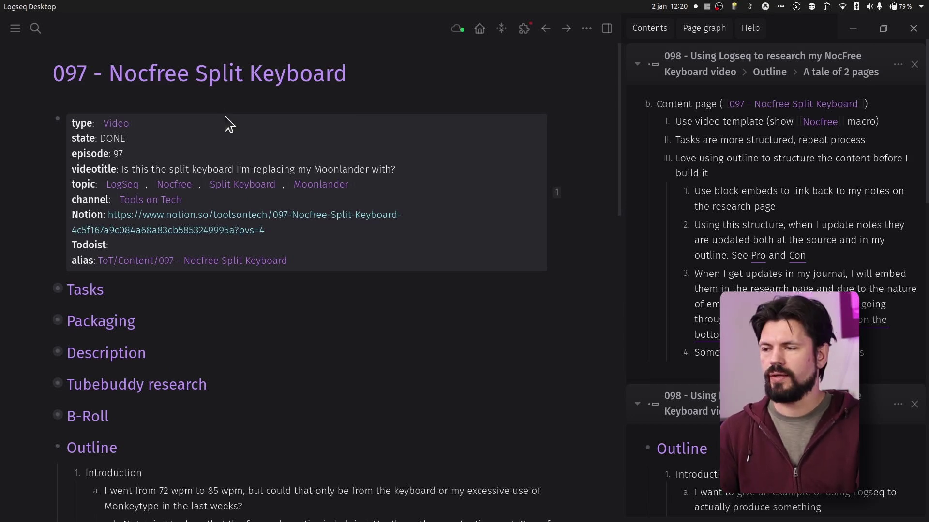
# - Search 'my vi' to open My/Videos, then go back to the 097 page
pyautogui.hotkey('ctrl', 'k')
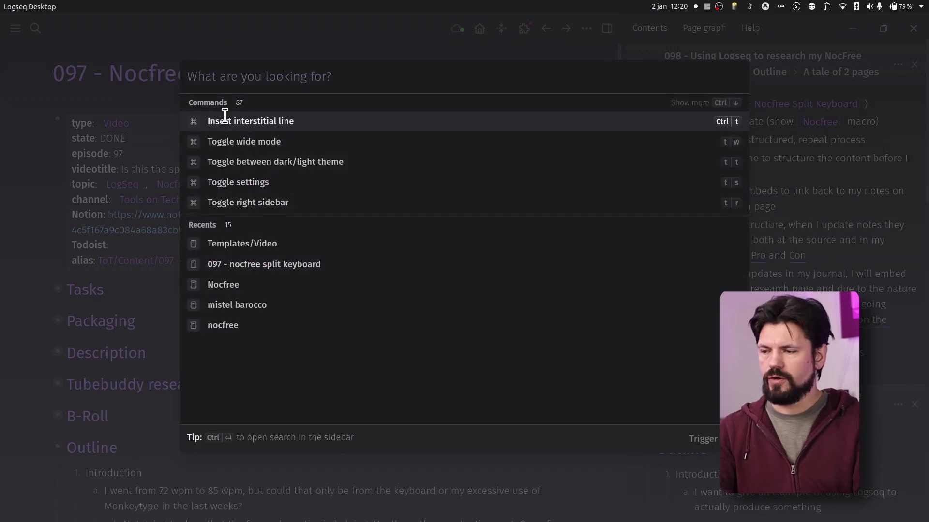
pyautogui.write('my vi')
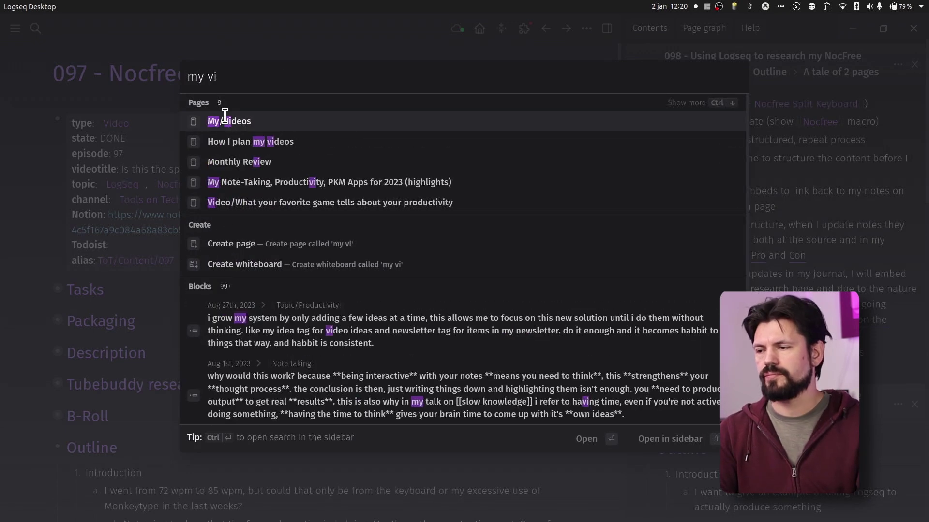
pyautogui.press('Return')
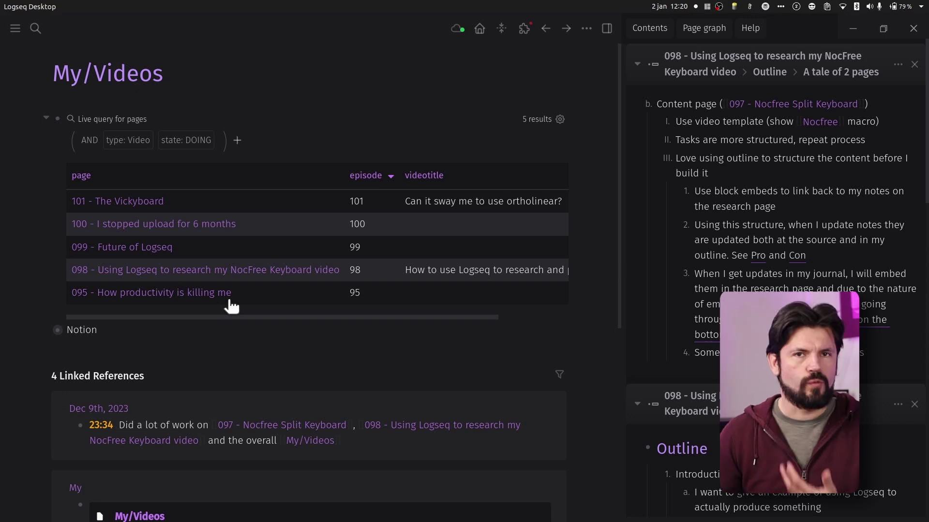
pyautogui.click(546, 29)
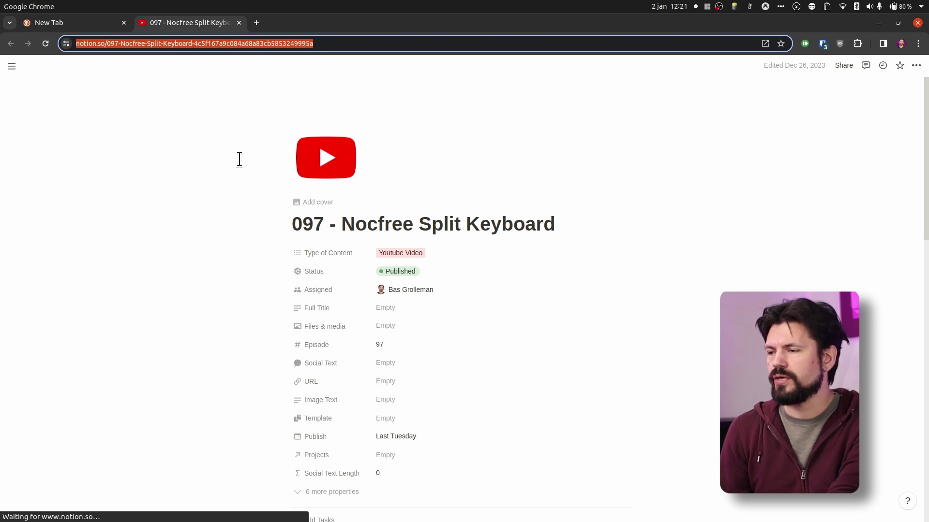
# - Browse the Content calendar in Notion, then switch back to Logseq with Alt+Tab
pyautogui.moveTo(14, 70)
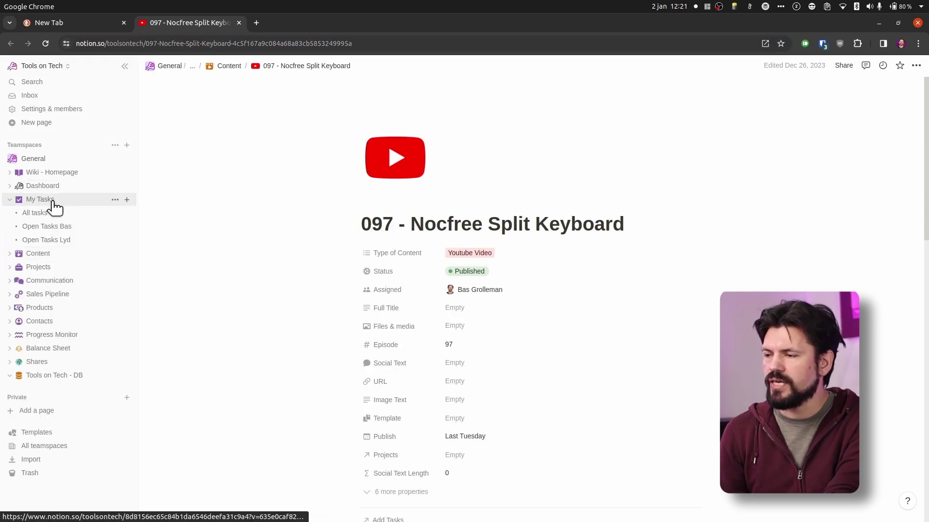
pyautogui.click(59, 253)
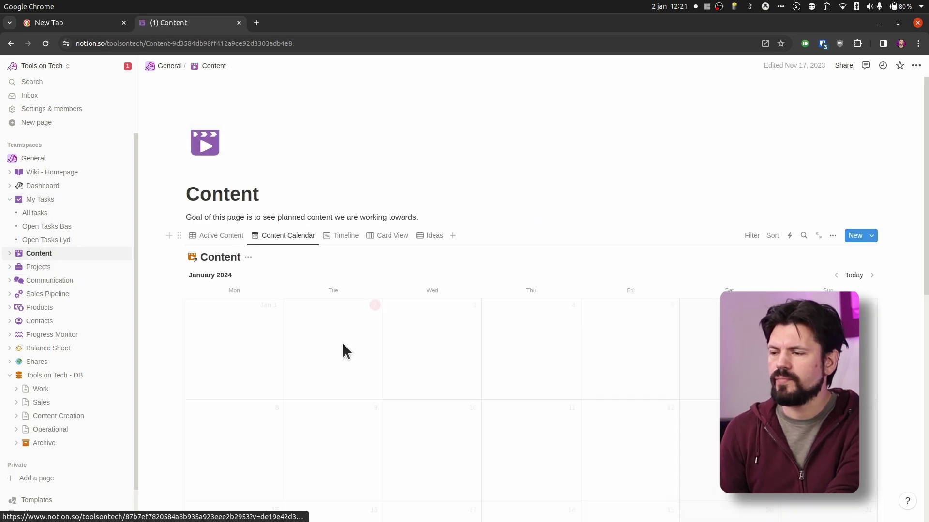
pyautogui.scroll(-3, 338, 428)
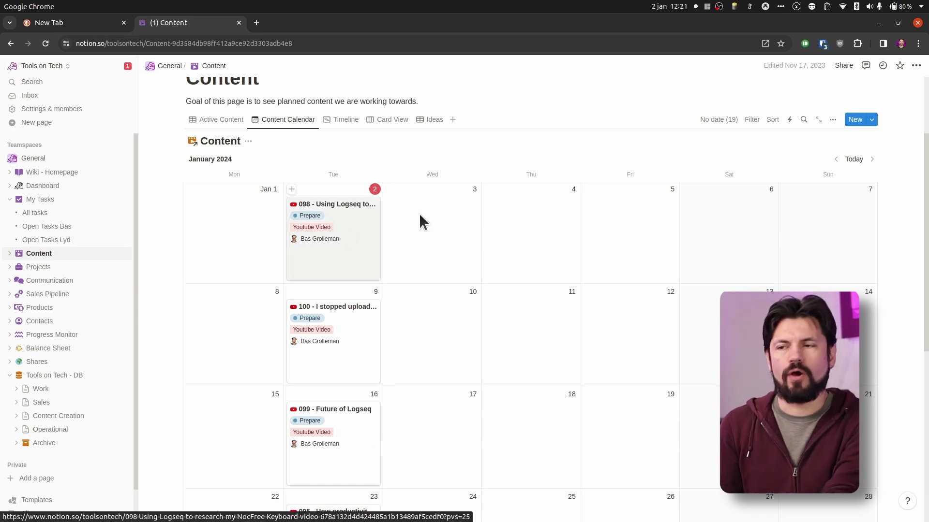
pyautogui.hotkey('alt', 'Tab')
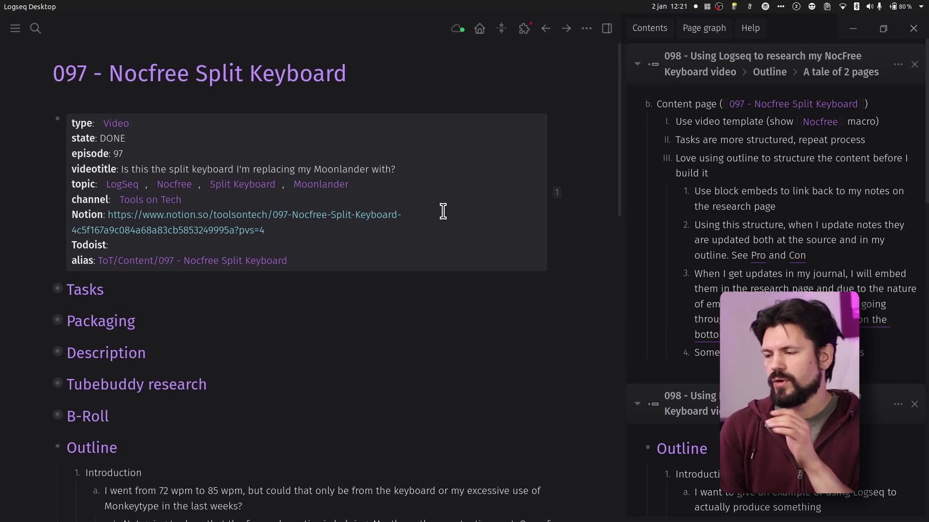
pyautogui.click(45, 289)
pyautogui.scroll(-2, 175, 346)
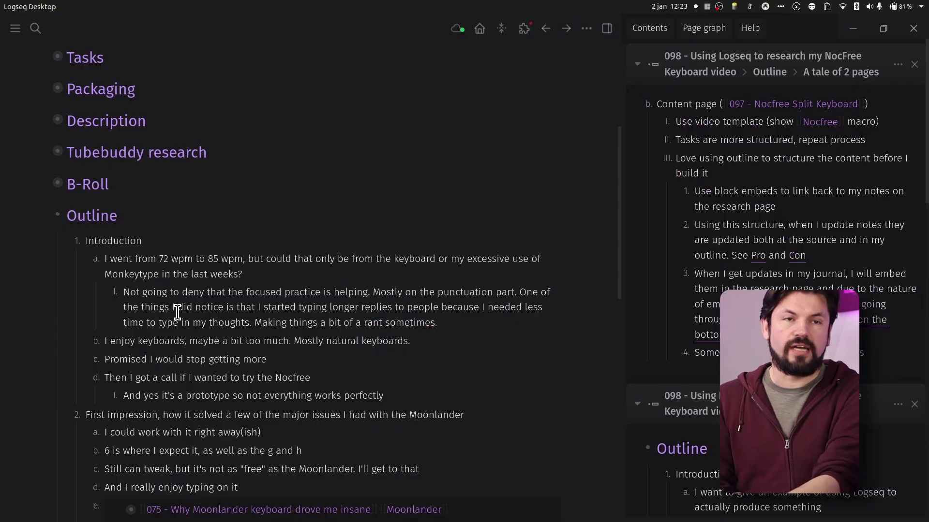
# - Collapse the 097 Outline and scroll through its Linked References
pyautogui.click(47, 215)
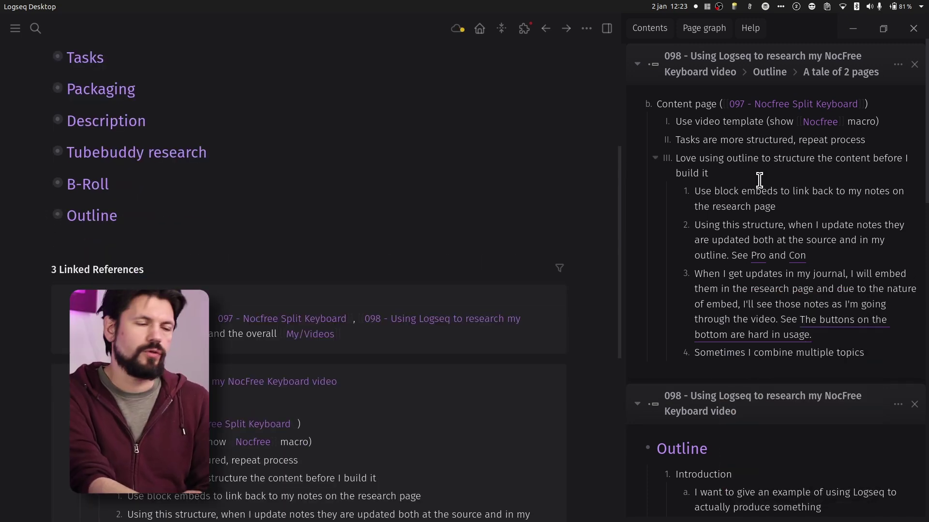
pyautogui.scroll(-3, 760, 181)
pyautogui.scroll(-6, 759, 181)
pyautogui.scroll(-7, 753, 124)
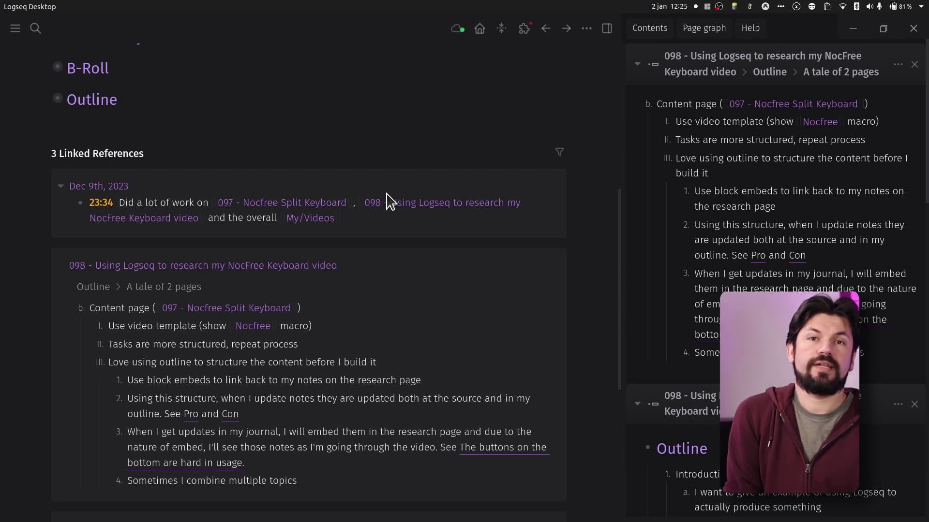
pyautogui.scroll(7, 529, 288)
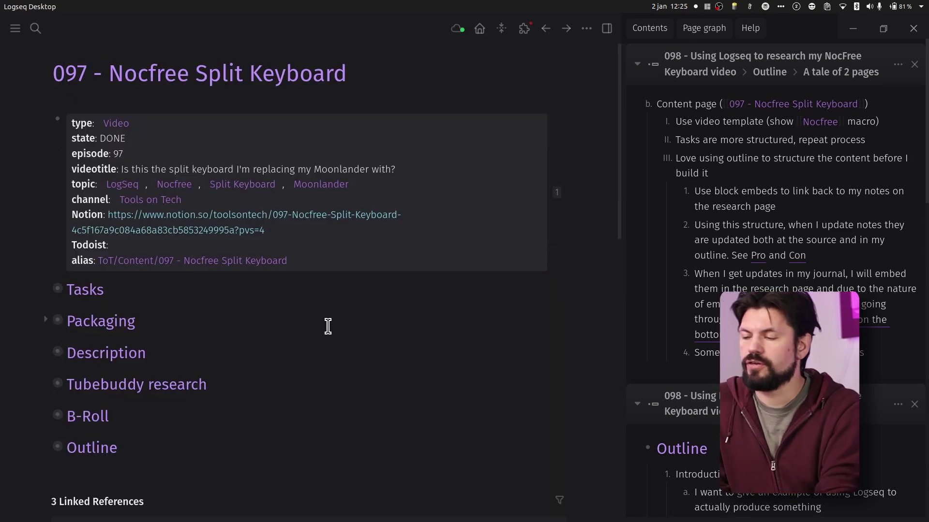
# - Expand the Outline again and scroll down to section 3's Pro block
pyautogui.click(46, 446)
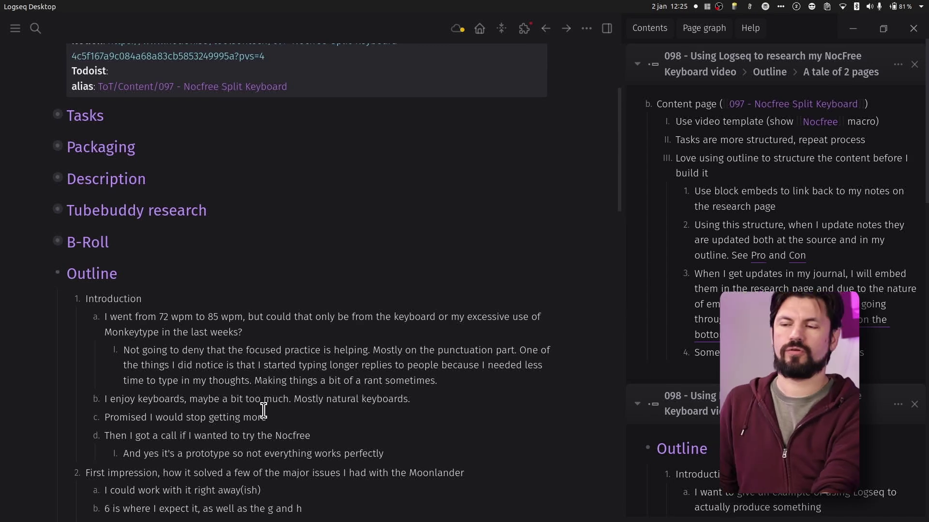
pyautogui.scroll(-4, 225, 479)
pyautogui.scroll(-3, 184, 422)
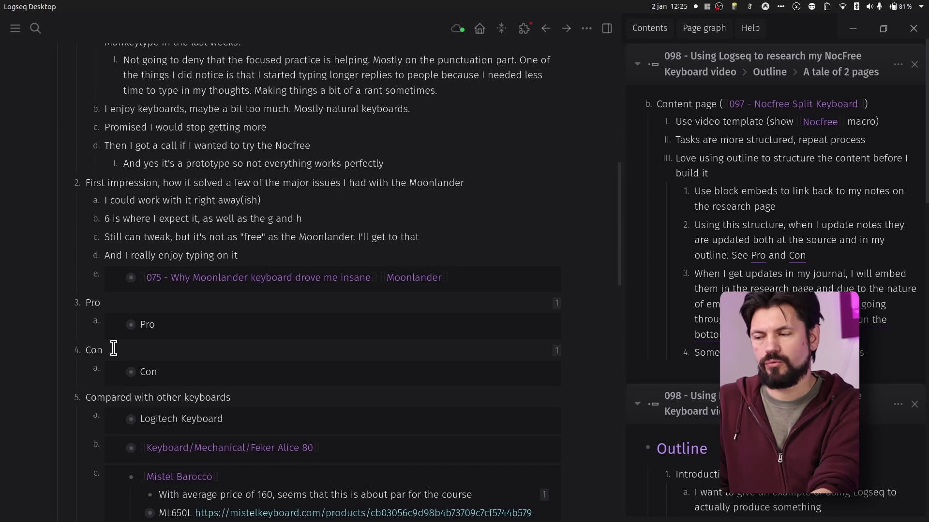
# - Expand the embedded Pro and Con blocks to reveal their points, including the six Con drawbacks
pyautogui.click(120, 324)
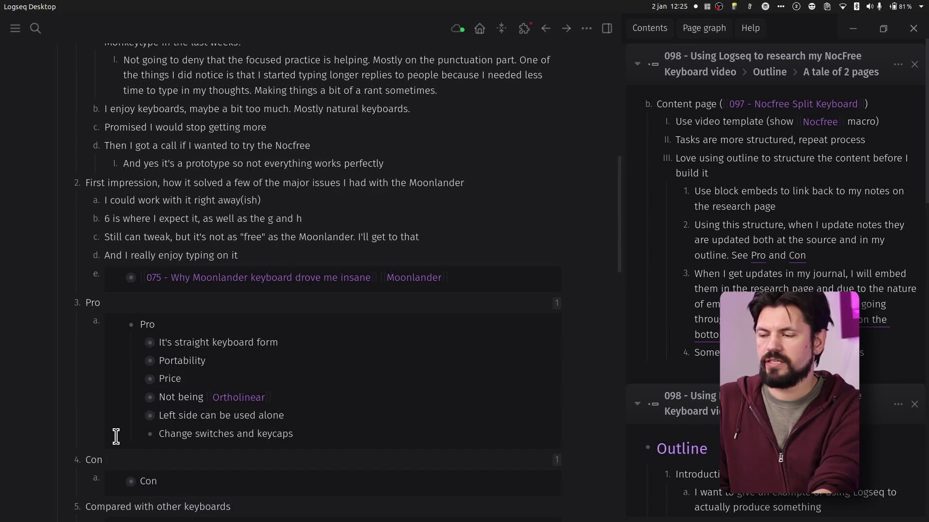
pyautogui.click(120, 482)
pyautogui.scroll(-4, 89, 379)
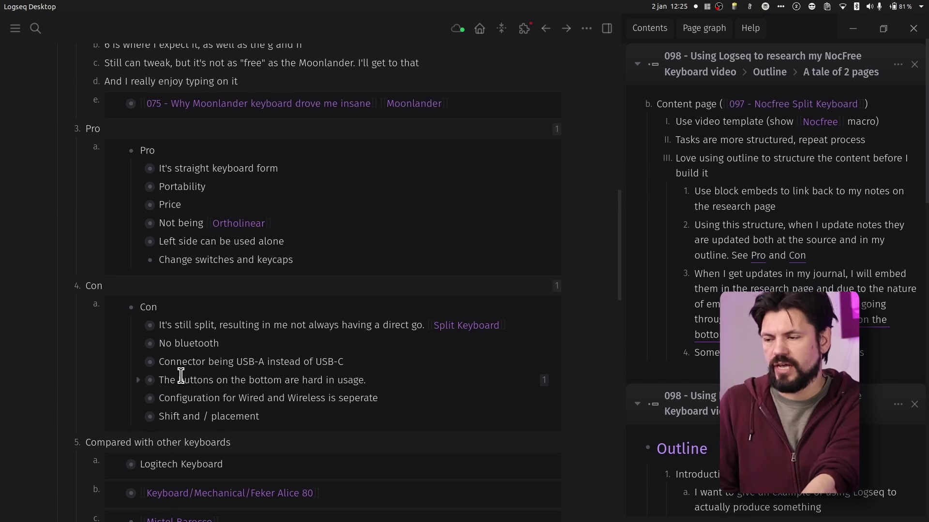
pyautogui.scroll(5, 181, 376)
pyautogui.scroll(-4, 181, 375)
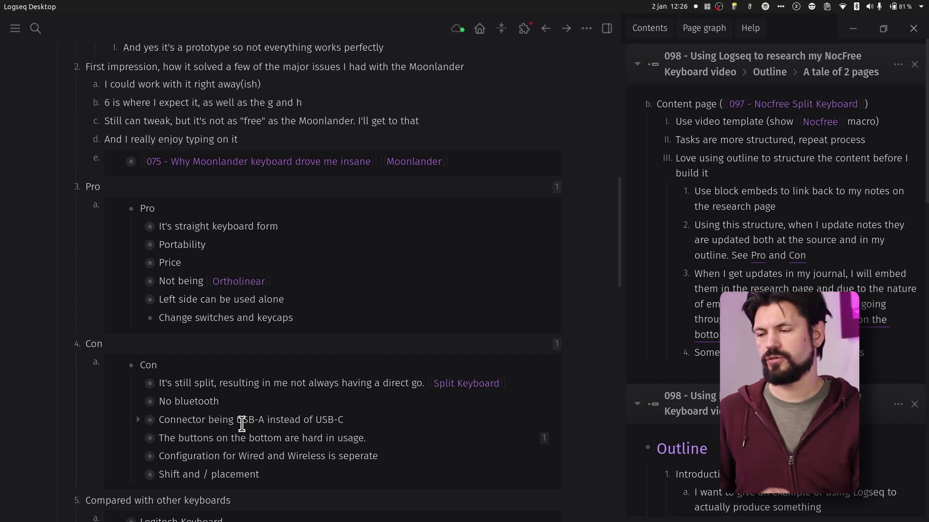
pyautogui.scroll(5, 284, 438)
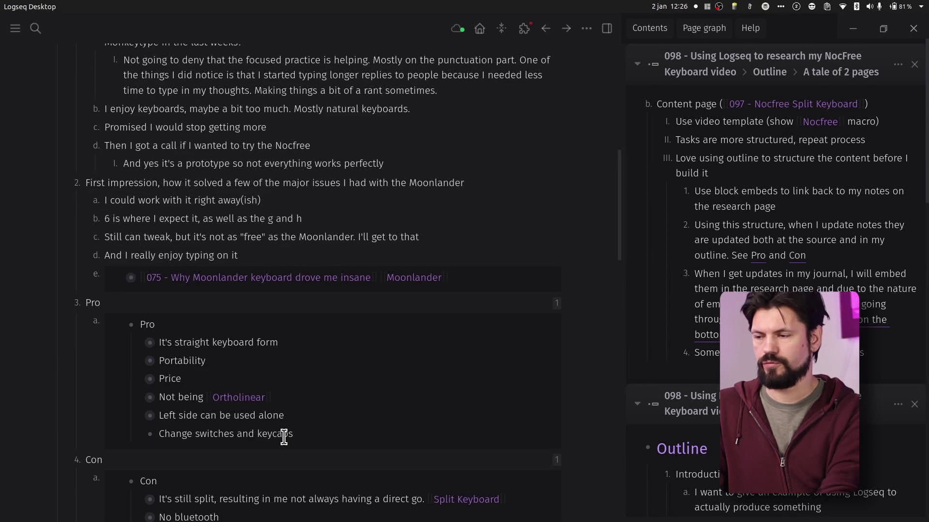